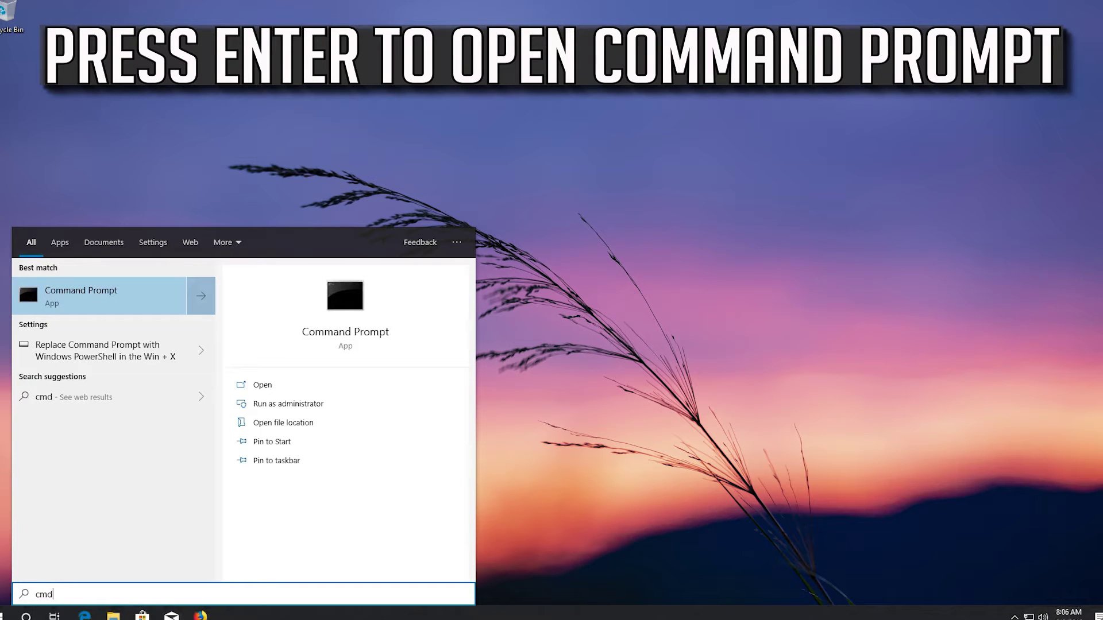
# Launch Command Prompt from the 'cmd' Start search best match
pyautogui.press('Return')
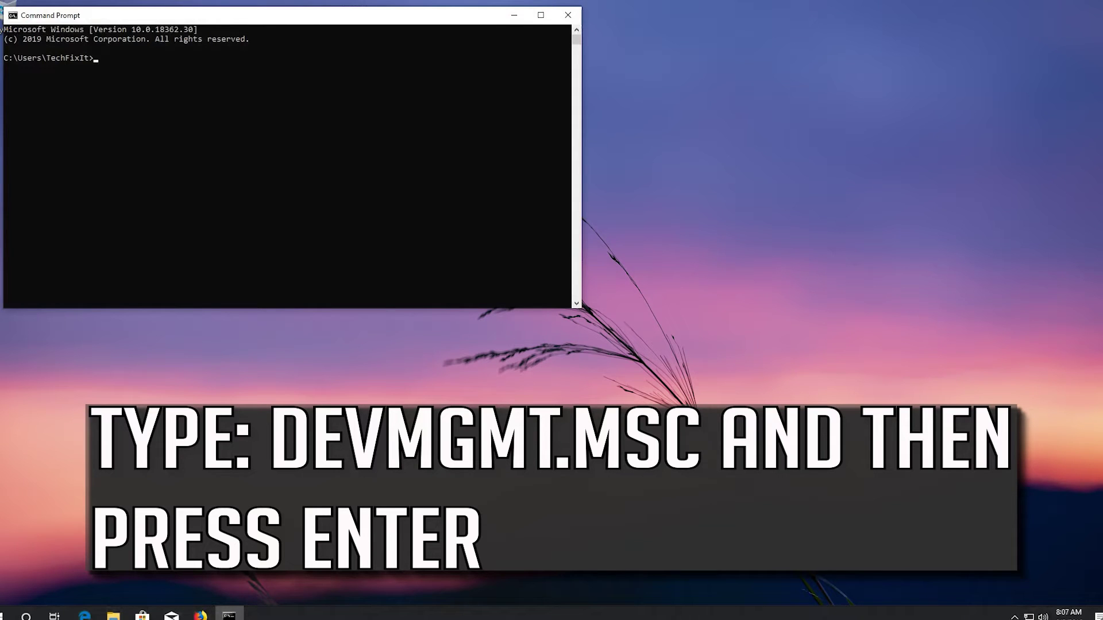
# Run devmgmt.msc at the command prompt to launch Device Manager
pyautogui.write('devmgmt.msc')
pyautogui.press('Return')
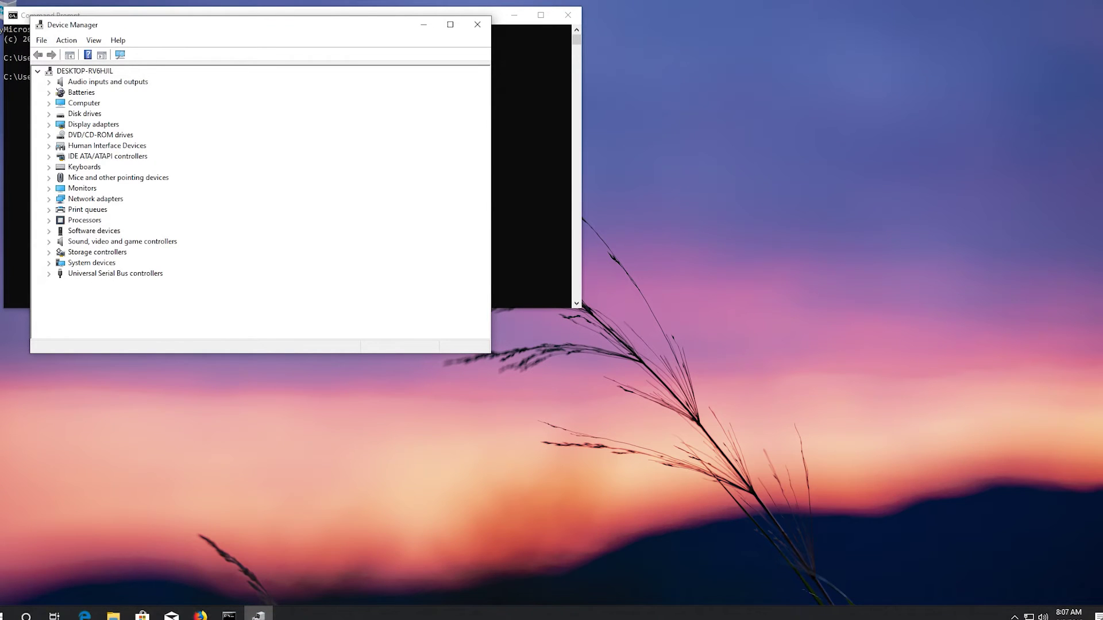
# Expand Mice and other pointing devices in the device tree and select Microsoft PS/2 Mouse
pyautogui.press('Tab')
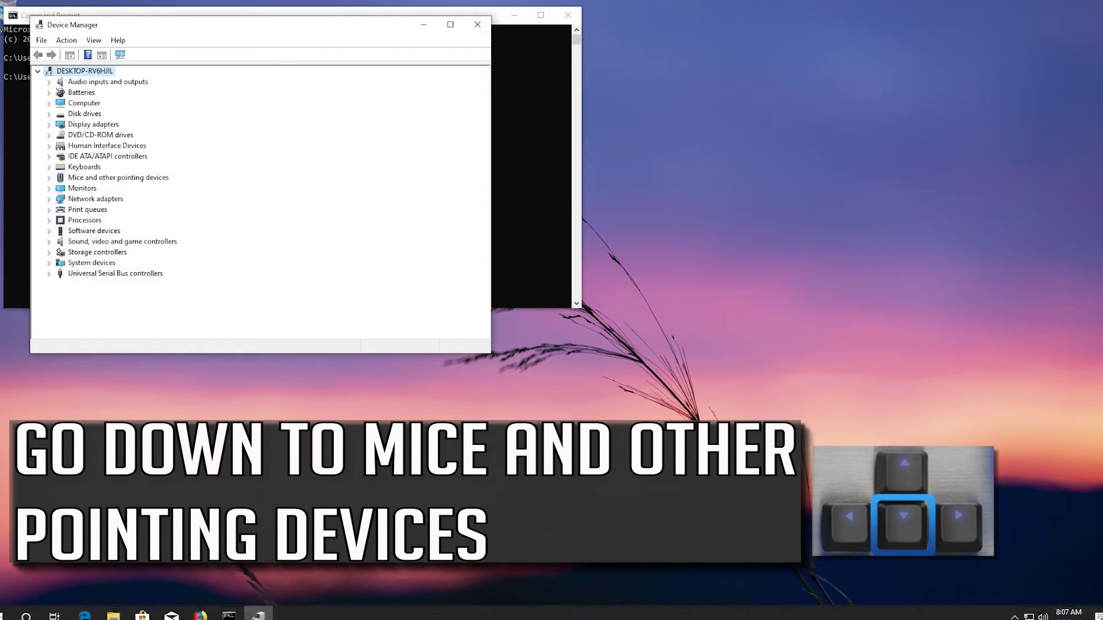
pyautogui.press('Down')
pyautogui.press('Down')
pyautogui.press('Down')
pyautogui.press('Down')
pyautogui.press('Down')
pyautogui.press('Down')
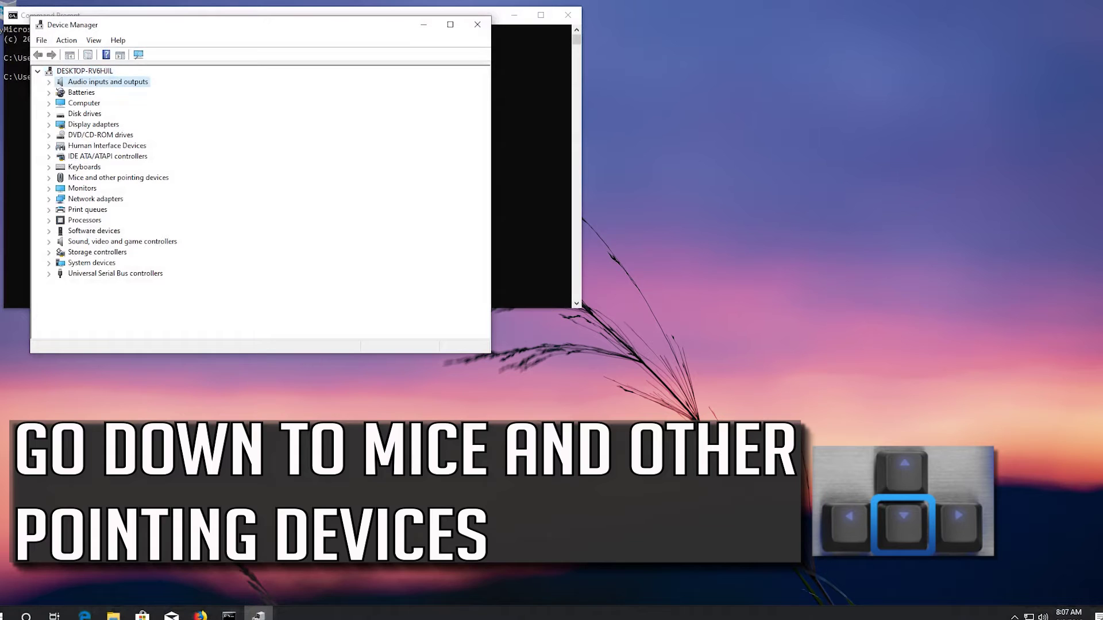
pyautogui.press('Down')
pyautogui.press('Down')
pyautogui.press('Down')
pyautogui.press('Down')
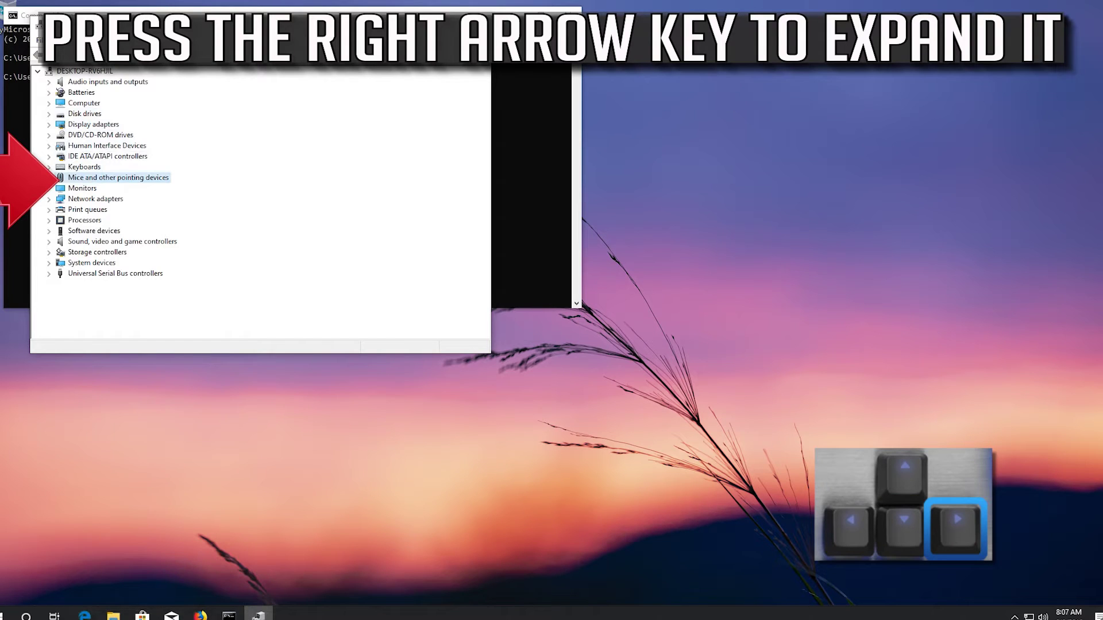
pyautogui.press('Right')
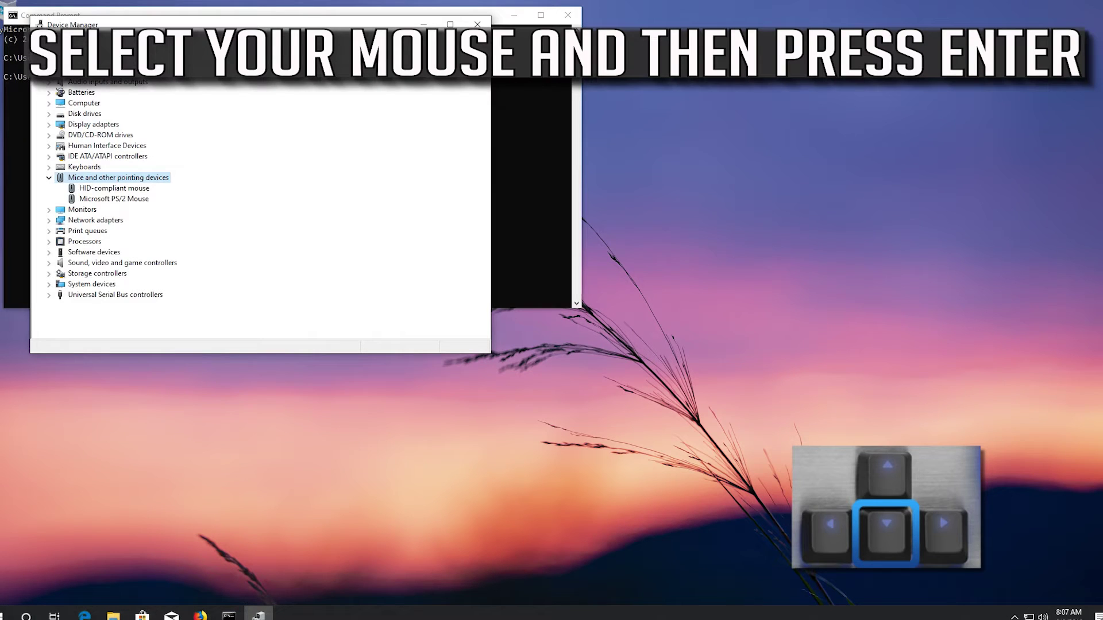
pyautogui.press('Down')
pyautogui.press('Down')
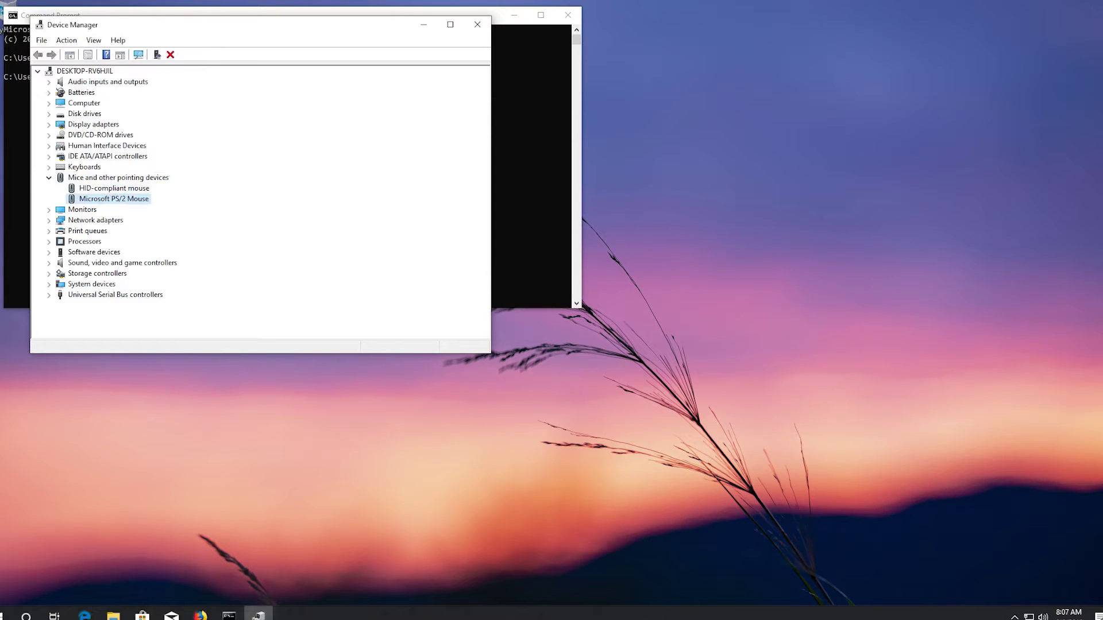
# Open Microsoft PS/2 Mouse properties and start Update Driver from its Driver tab
pyautogui.press('Return')
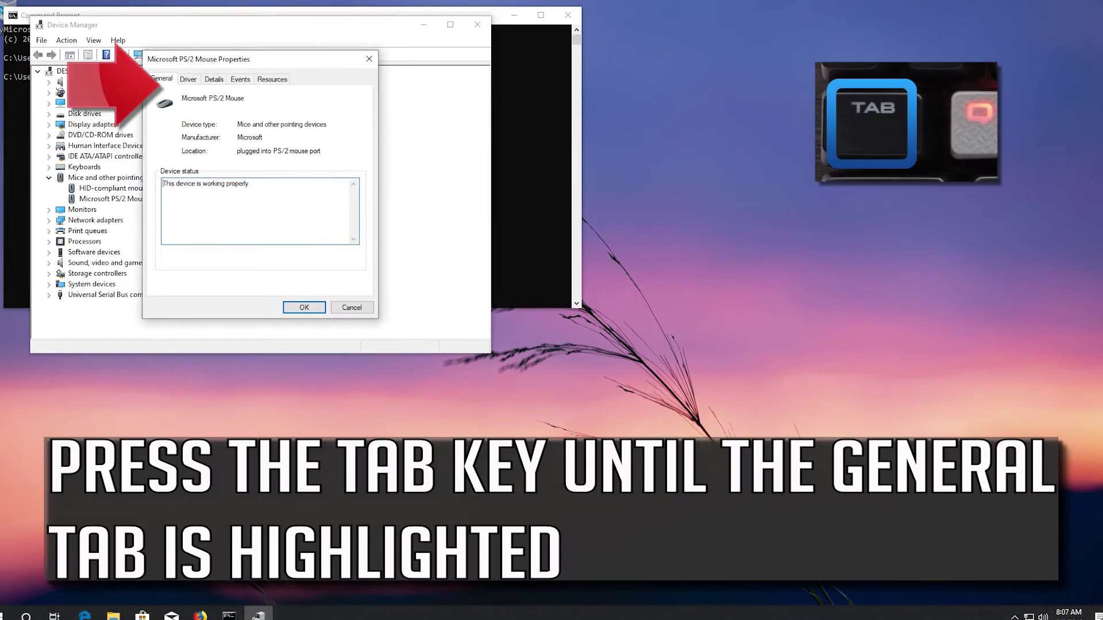
pyautogui.press('Tab')
pyautogui.press('Tab')
pyautogui.press('Tab')
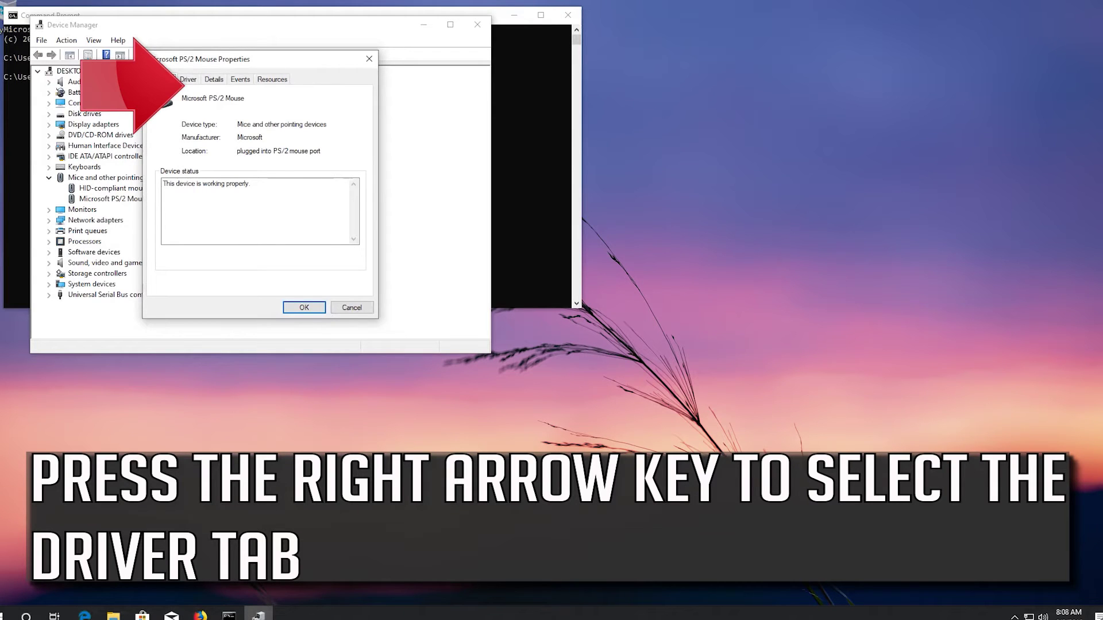
pyautogui.press('Right')
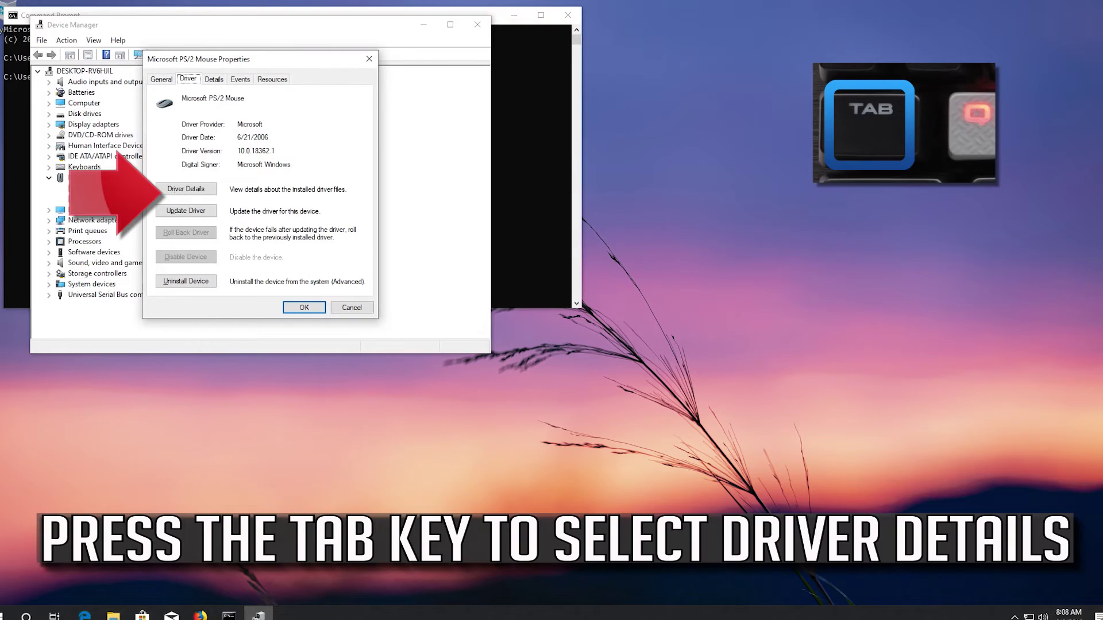
pyautogui.press('Tab')
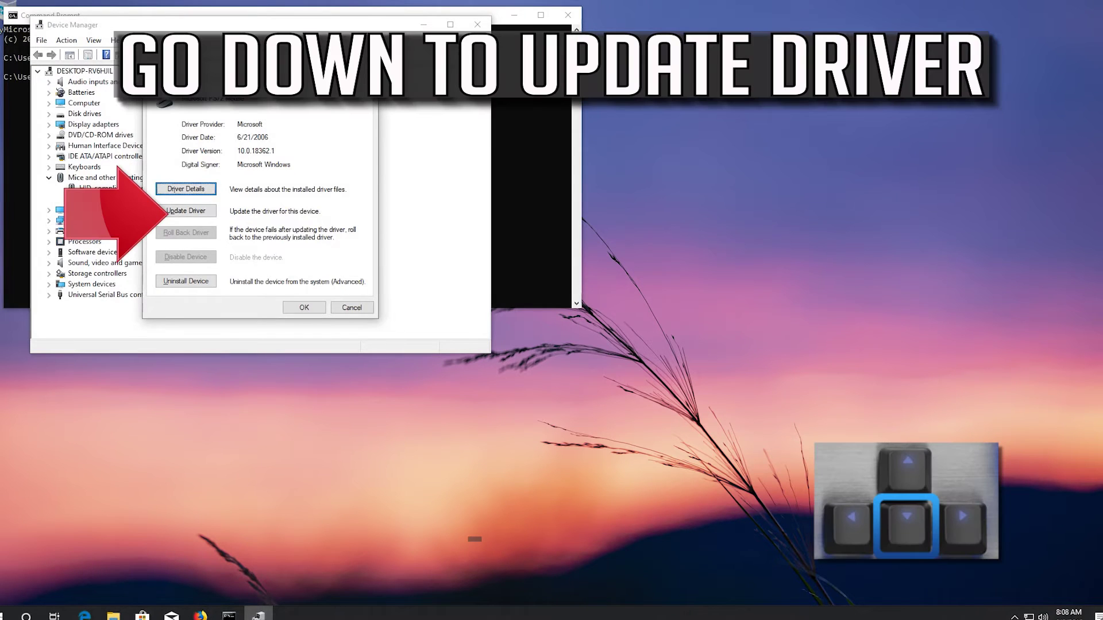
pyautogui.press('Down')
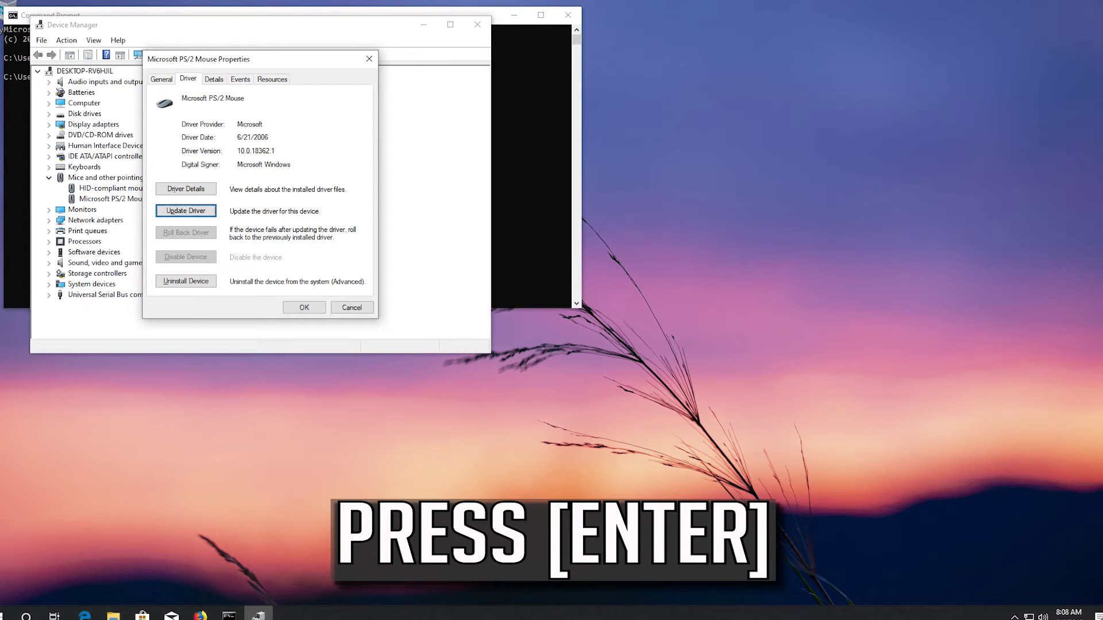
pyautogui.press('Return')
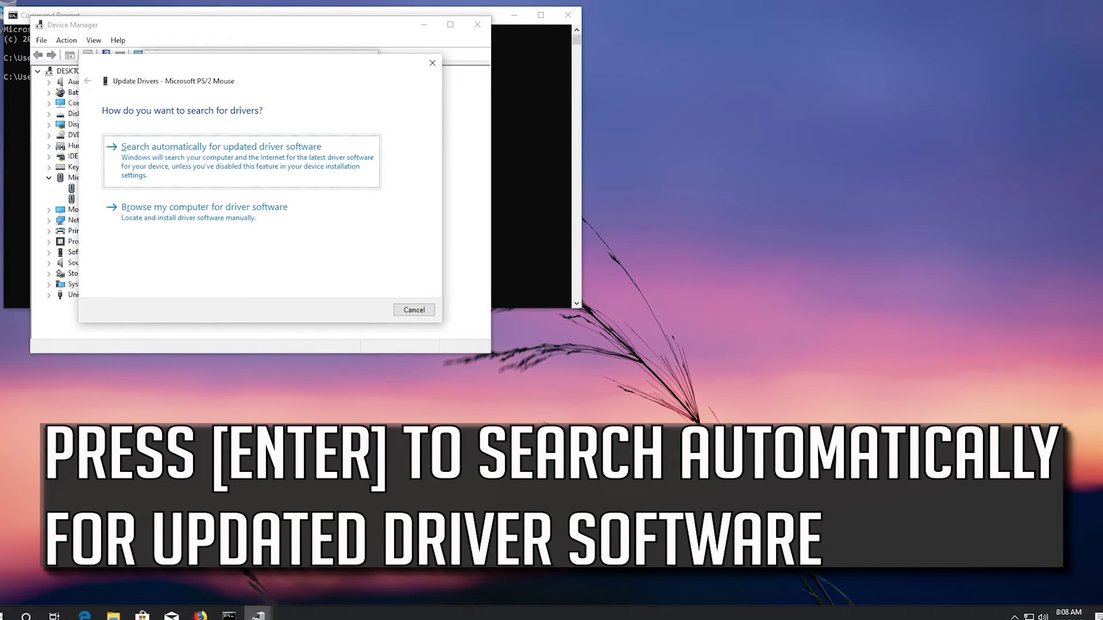
# Try the automatic driver search, then reopen the wizard and choose browsing the computer for drivers
pyautogui.press('Return')
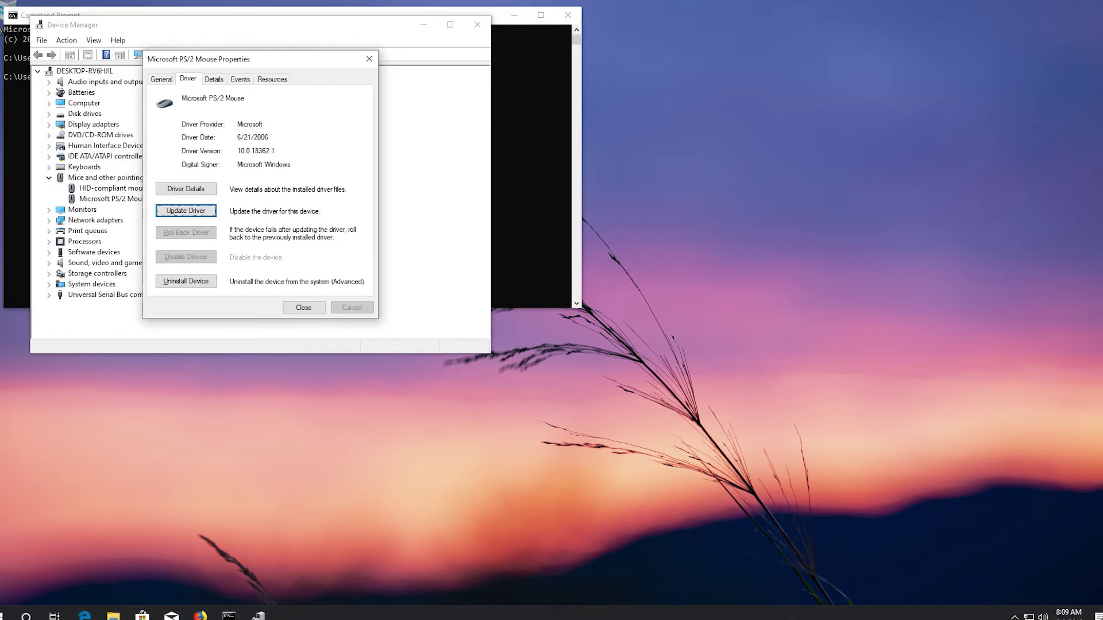
pyautogui.press('Return')
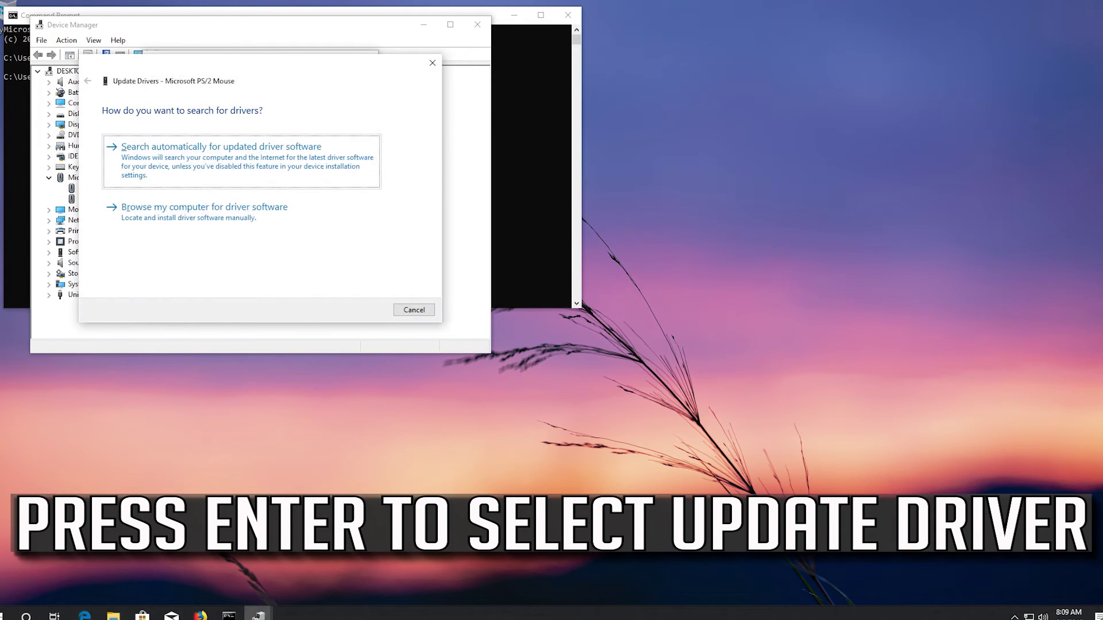
pyautogui.press('Tab')
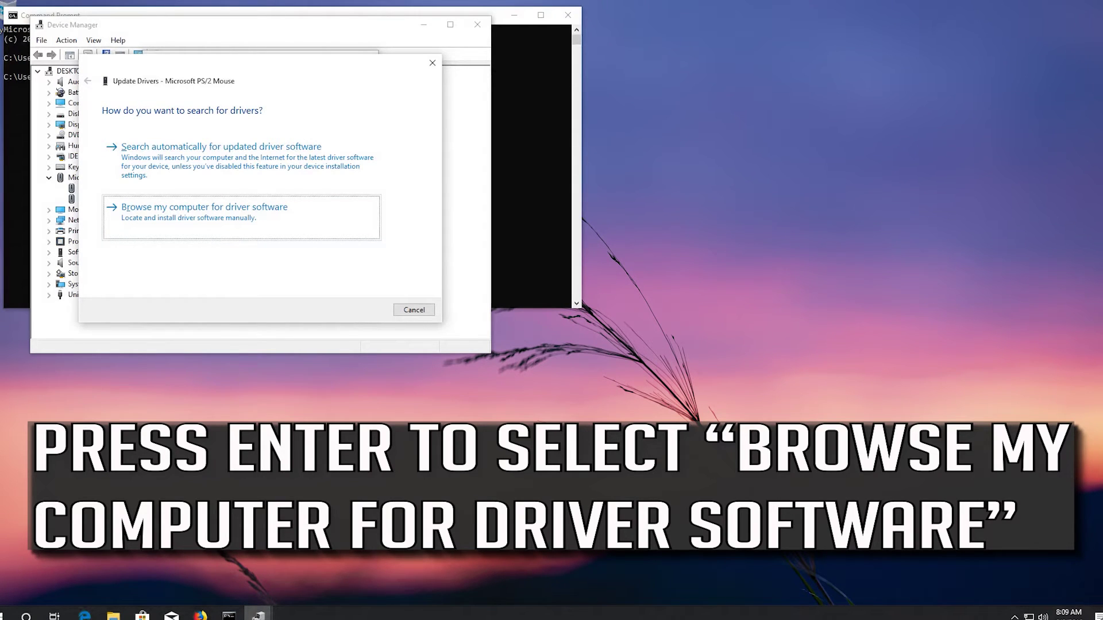
pyautogui.press('Return')
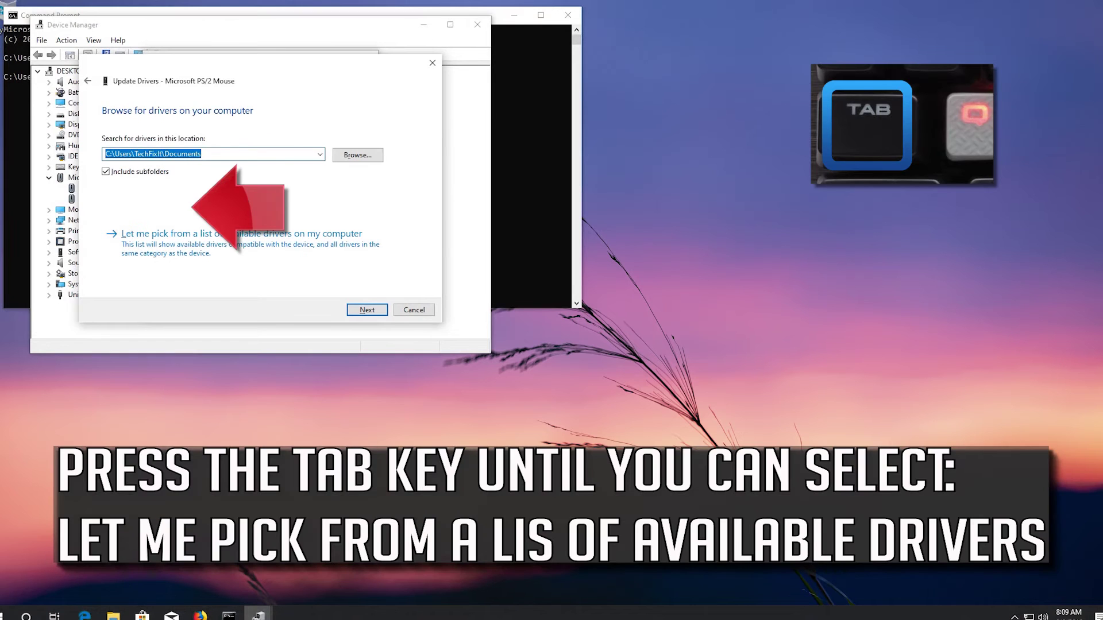
# Open 'Let me pick from a list of available drivers' and focus the Microsoft PS/2 Mouse model
pyautogui.press('Tab')
pyautogui.press('Tab')
pyautogui.press('Tab')
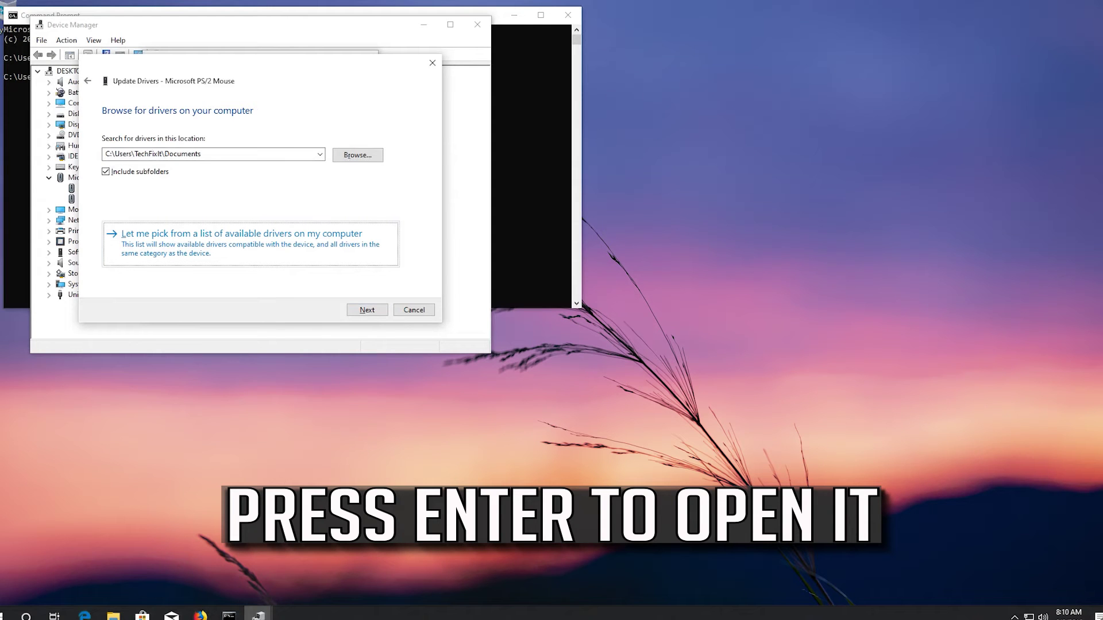
pyautogui.press('Return')
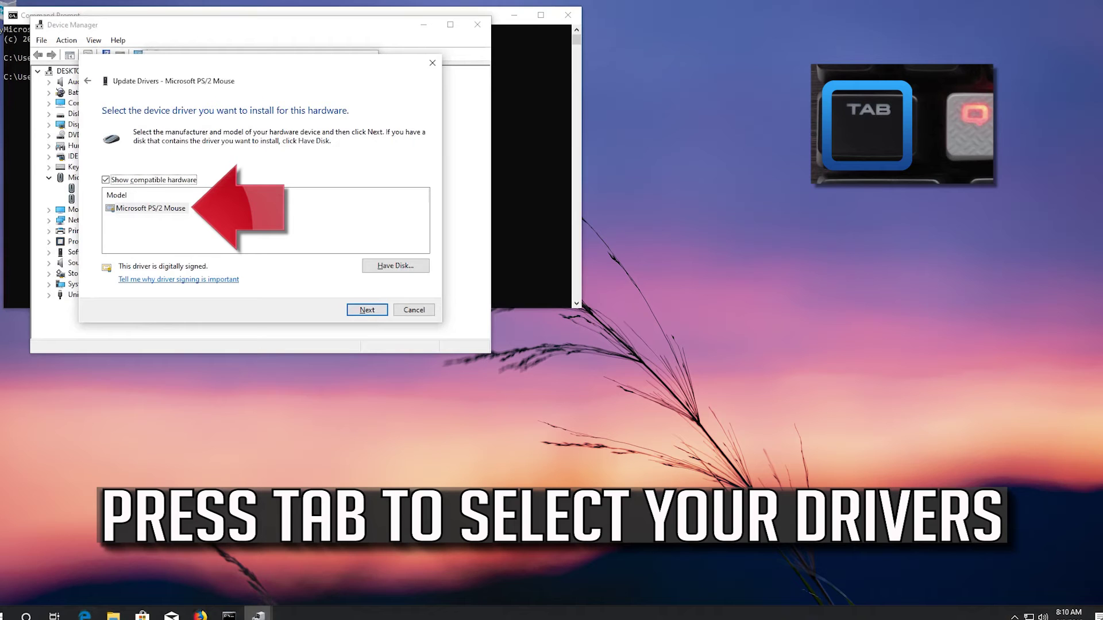
pyautogui.press('Tab')
pyautogui.press('Tab')
pyautogui.press('Tab')
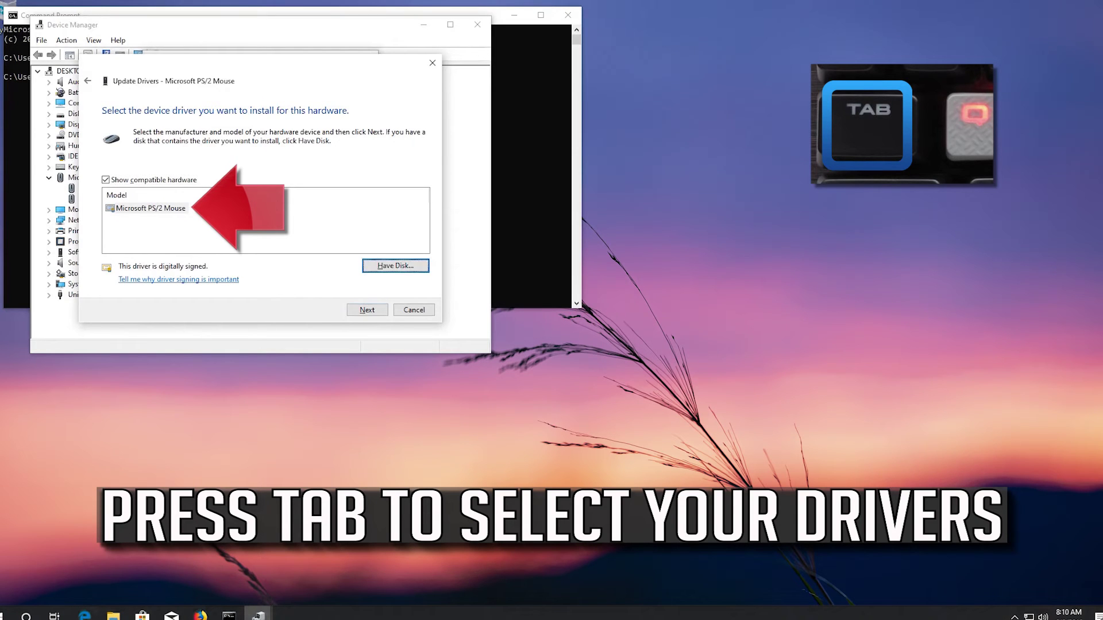
pyautogui.press('Tab')
pyautogui.press('Tab')
pyautogui.press('Tab')
pyautogui.press('Tab')
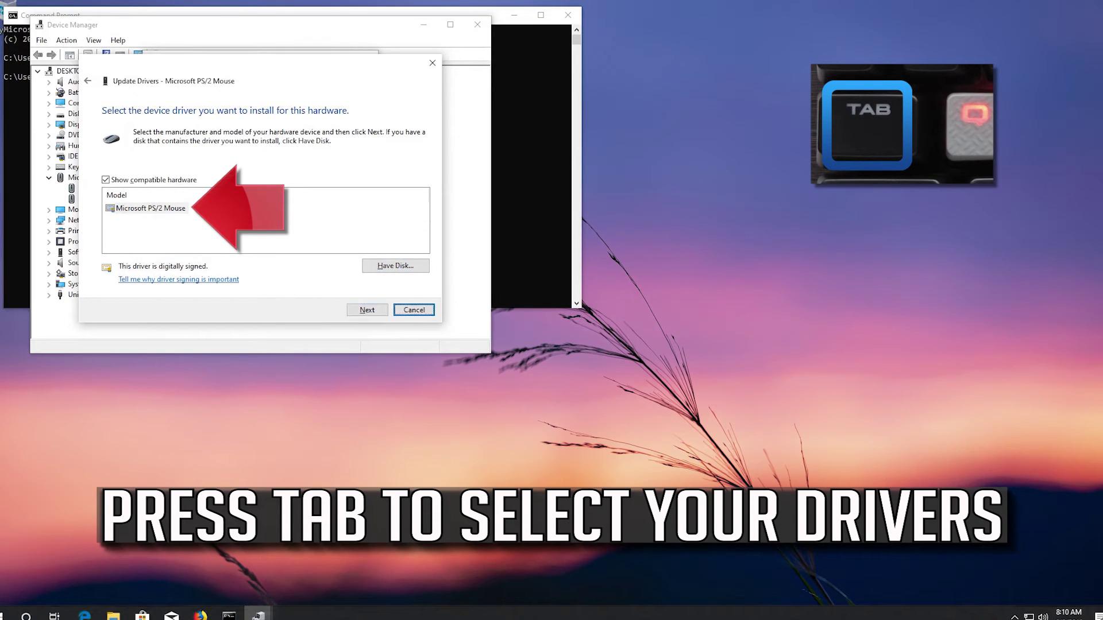
pyautogui.press('Tab')
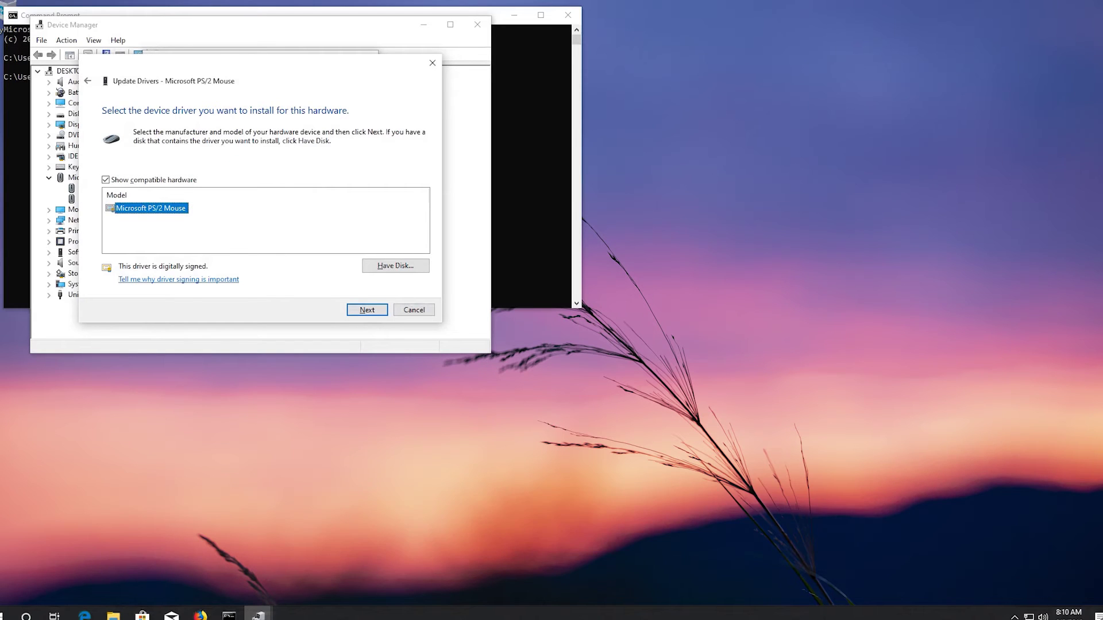
# Install the Microsoft PS/2 Mouse driver, then uninstall the device and confirm its removal
pyautogui.press('Return')
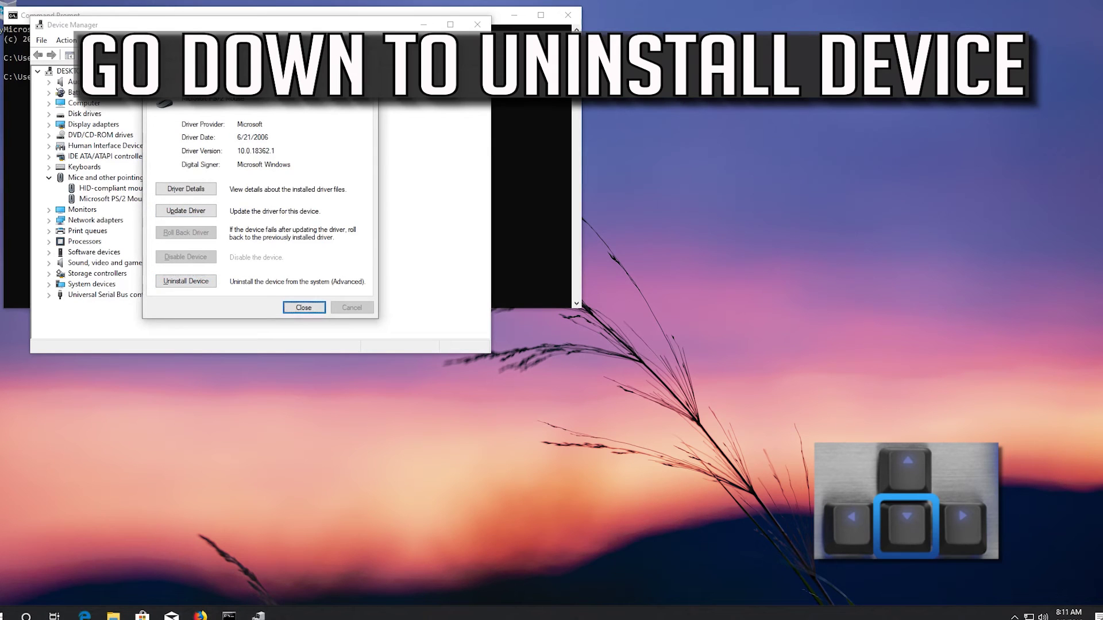
pyautogui.press('Down')
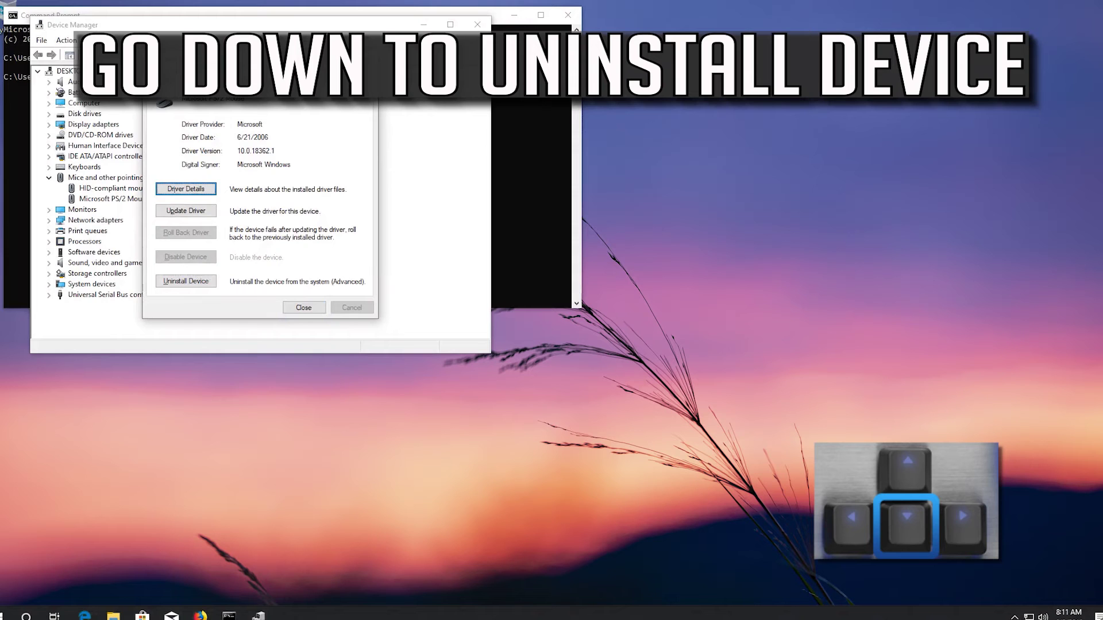
pyautogui.press('Down')
pyautogui.press('Down')
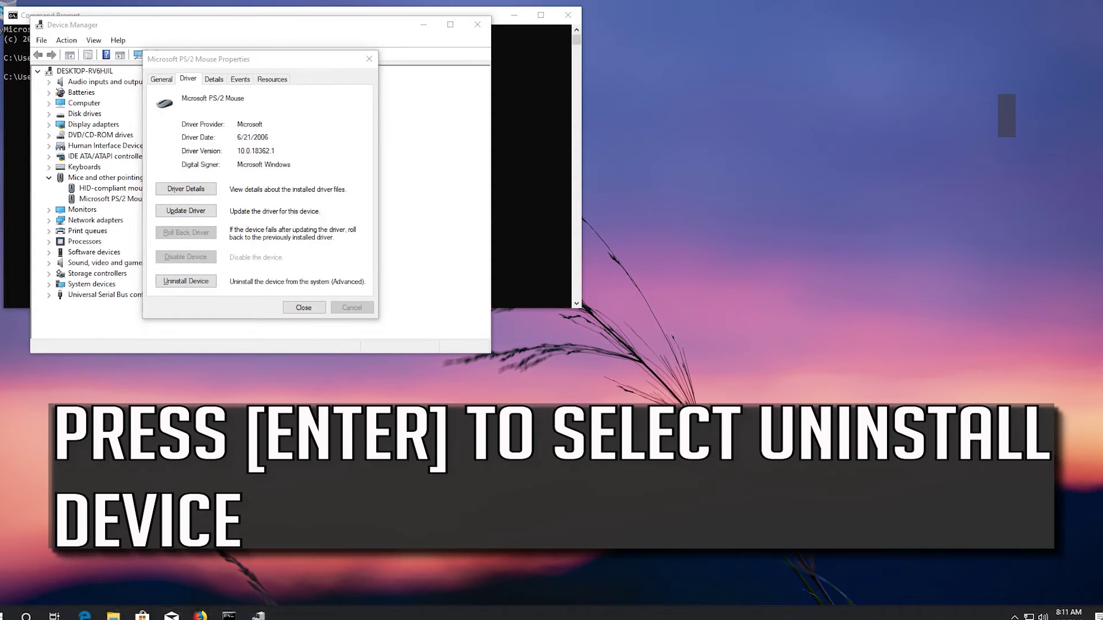
pyautogui.press('Return')
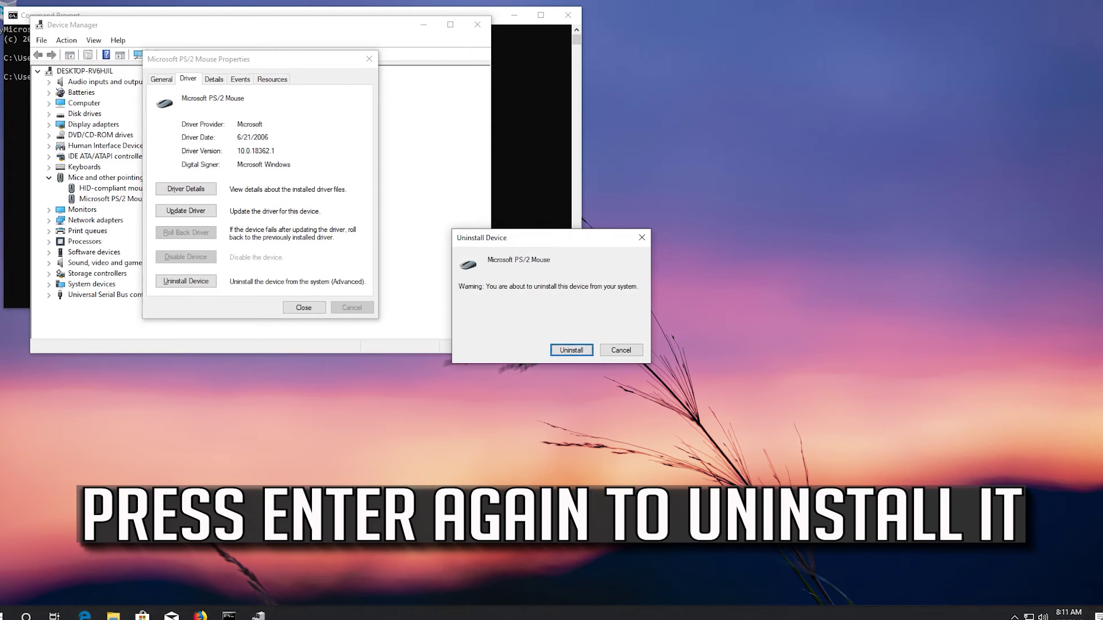
pyautogui.press('Return')
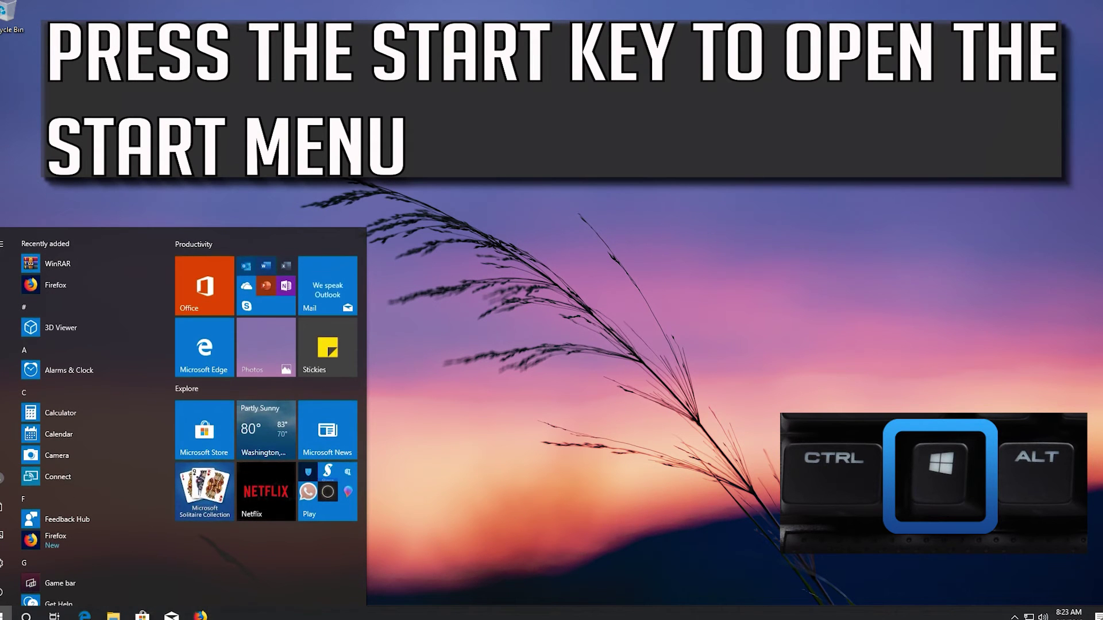
# Move keyboard focus through the Start menu's left rail onto the Settings gear
pyautogui.press('Tab')
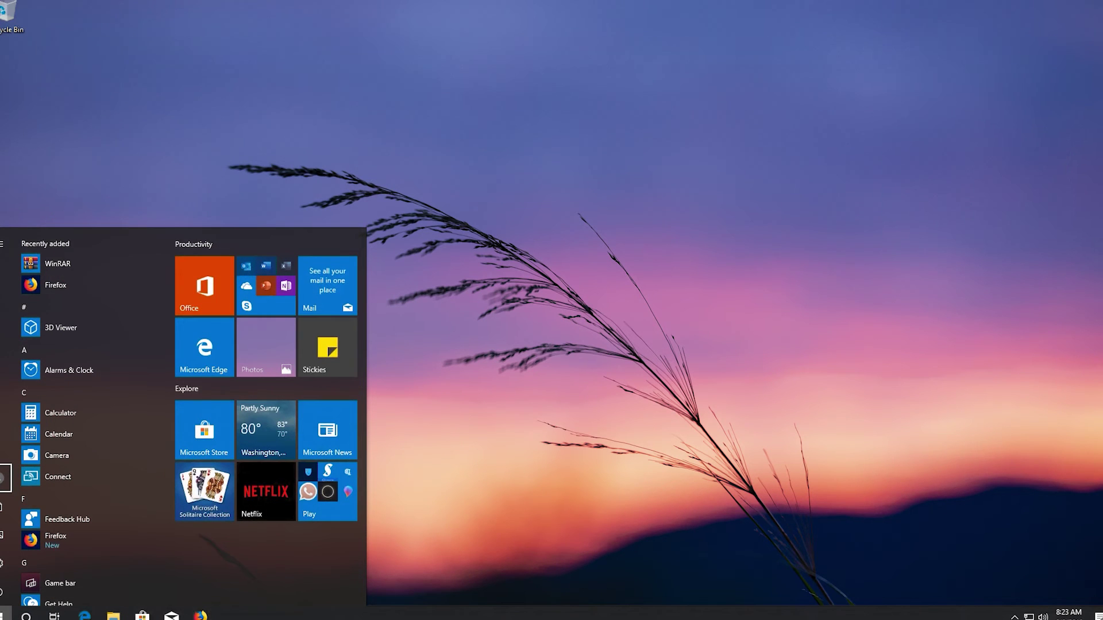
pyautogui.press('Down')
pyautogui.press('Down')
pyautogui.press('Down')
pyautogui.press('Down')
pyautogui.press('Down')
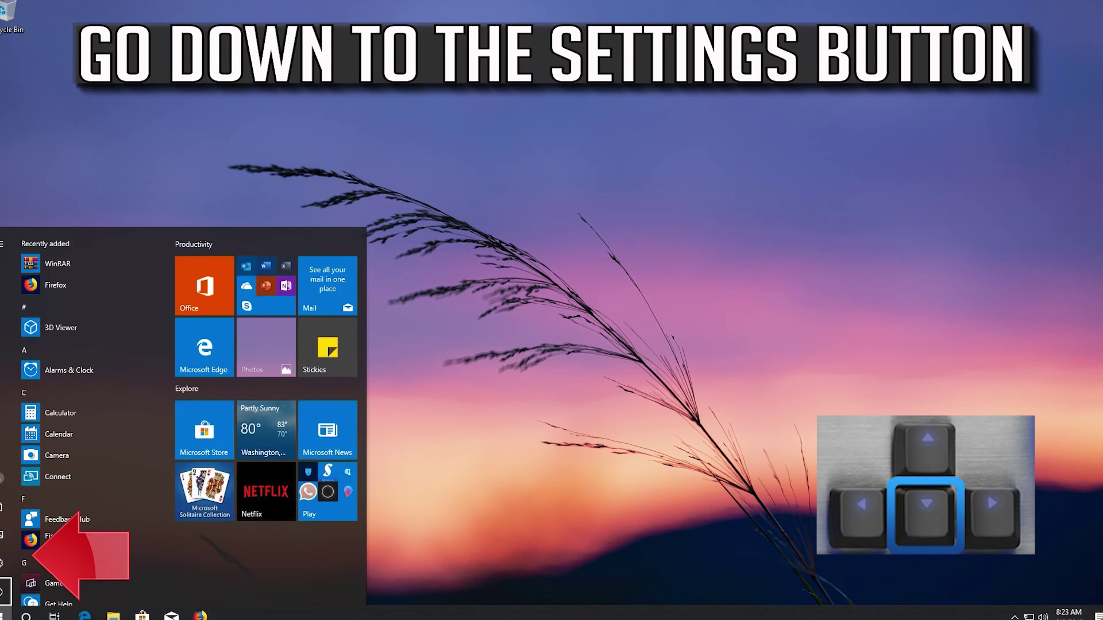
pyautogui.press('Up')
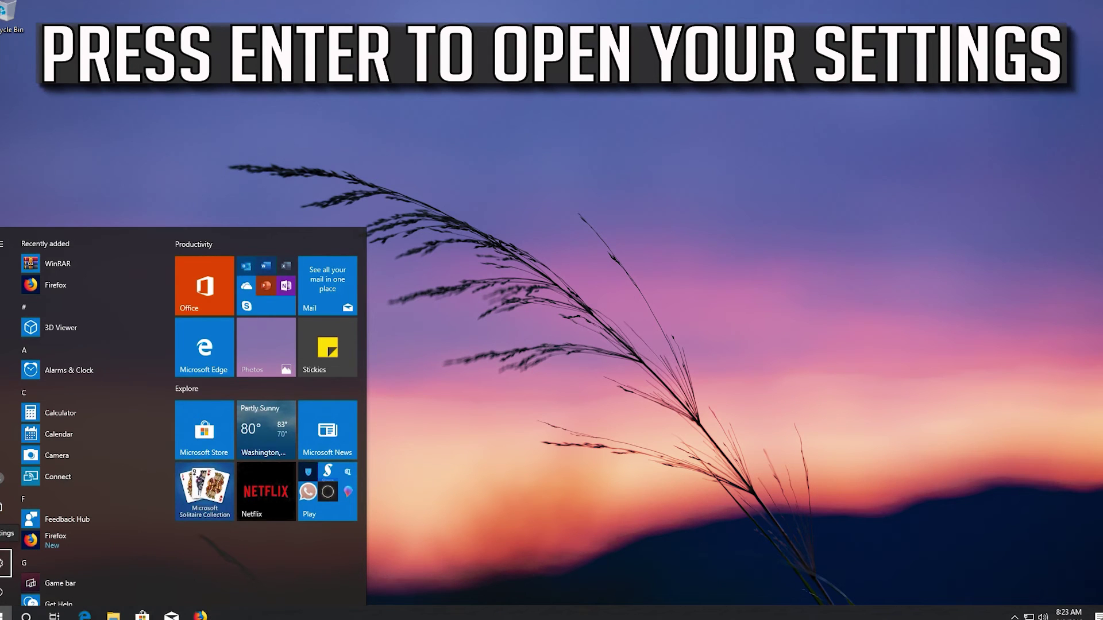
# Open Windows Settings and navigate the category grid to Update & Security
pyautogui.press('Return')
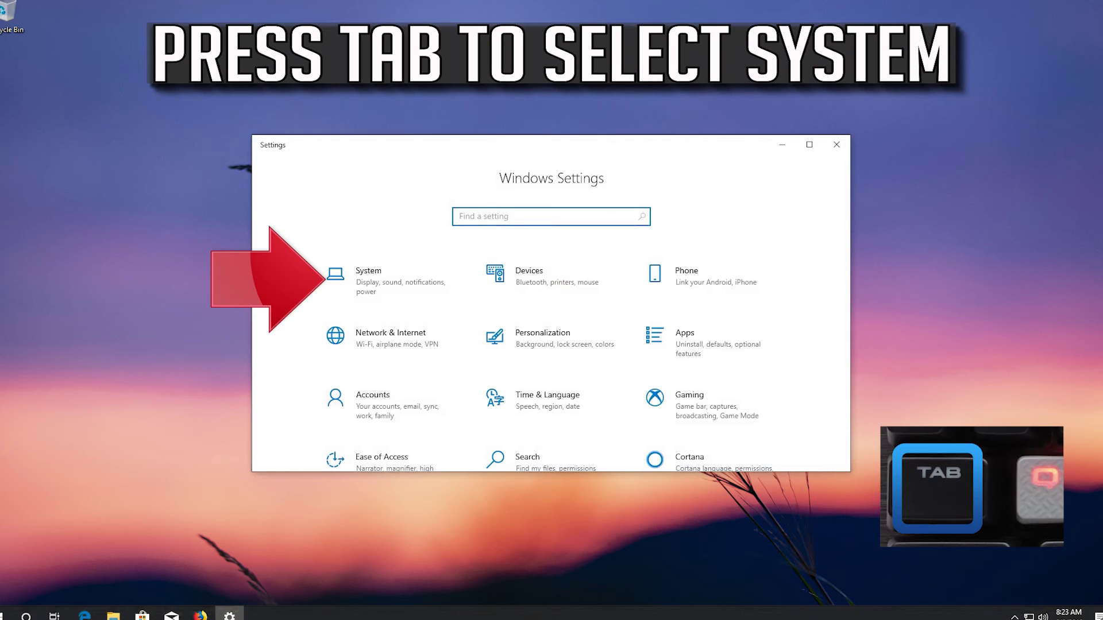
pyautogui.press('Tab')
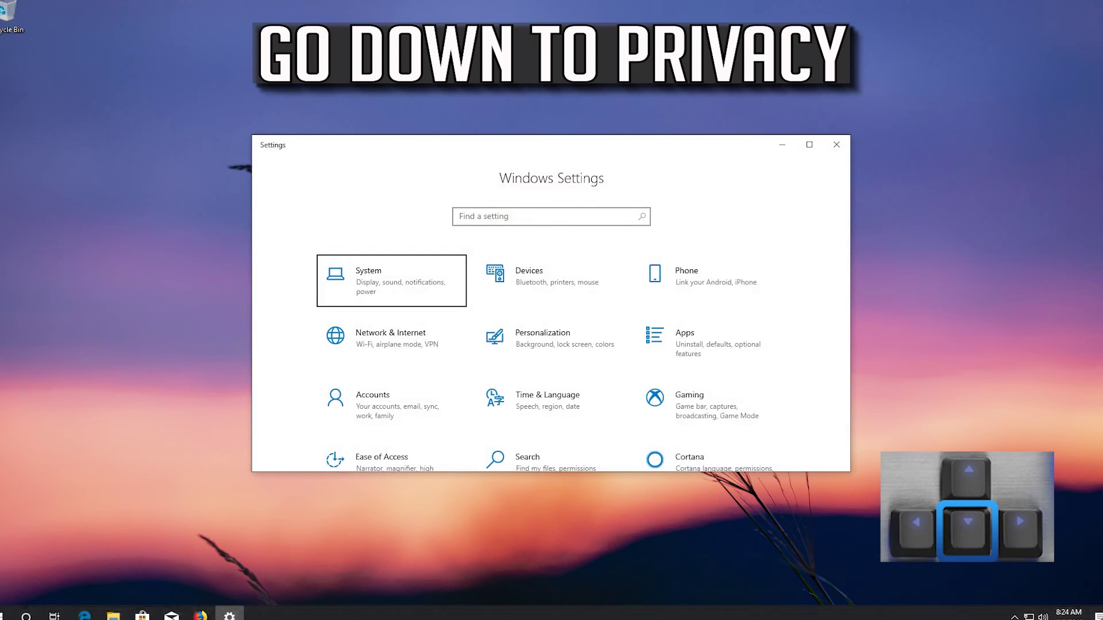
pyautogui.press('Down')
pyautogui.press('Down')
pyautogui.press('Down')
pyautogui.press('Down')
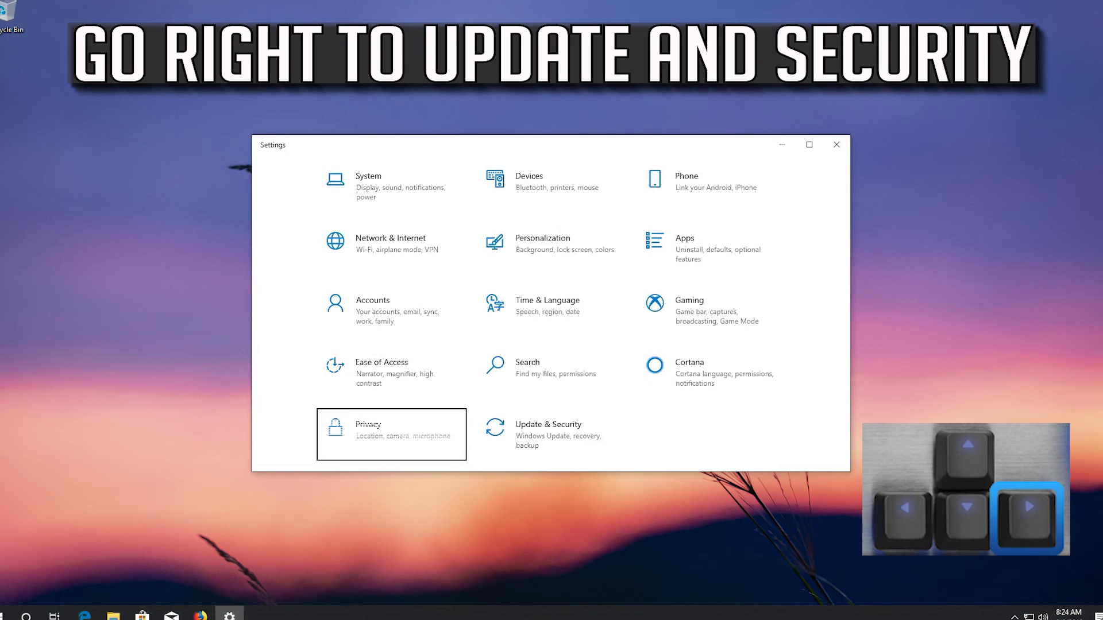
pyautogui.press('Right')
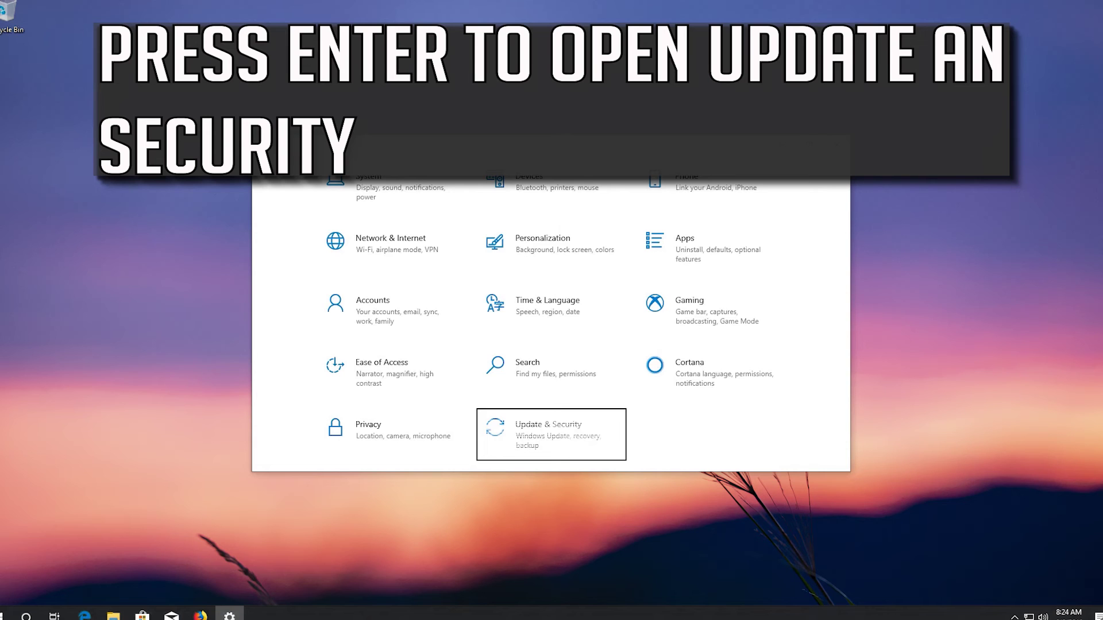
pyautogui.press('Return')
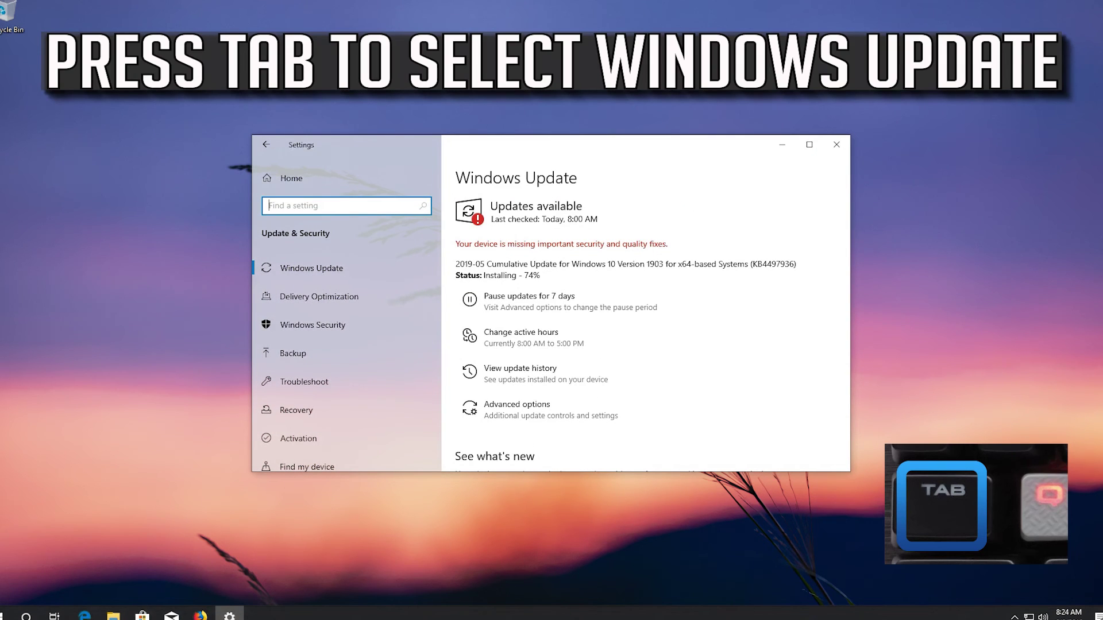
# Open Recovery from the Update & Security navigation list and focus Reset this PC's Get started
pyautogui.press('Tab')
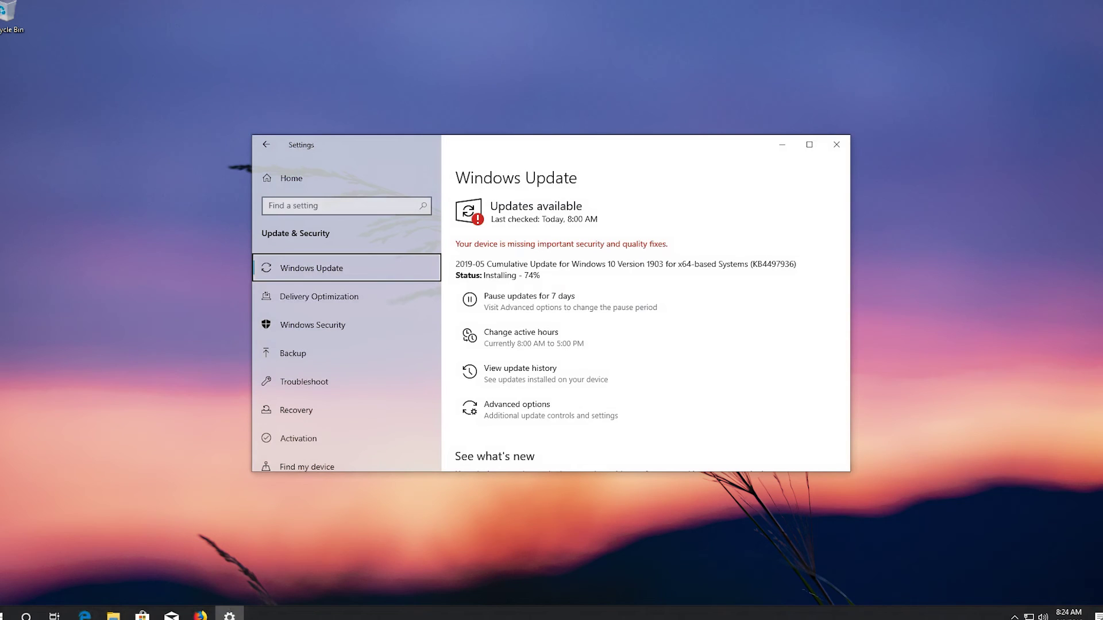
pyautogui.press('Down')
pyautogui.press('Down')
pyautogui.press('Down')
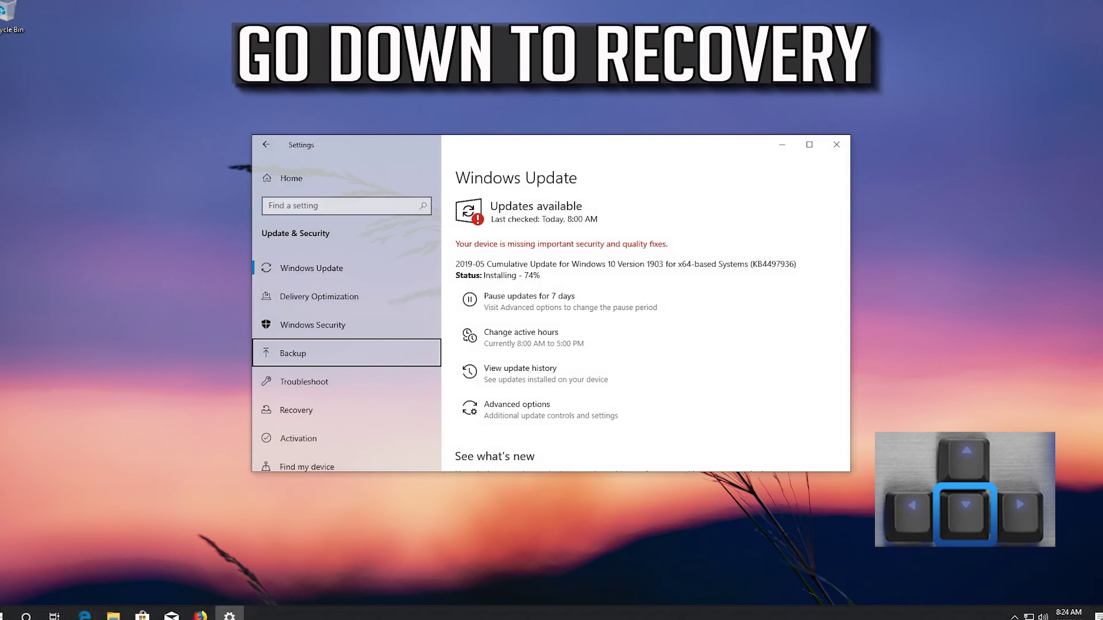
pyautogui.press('Down')
pyautogui.press('Down')
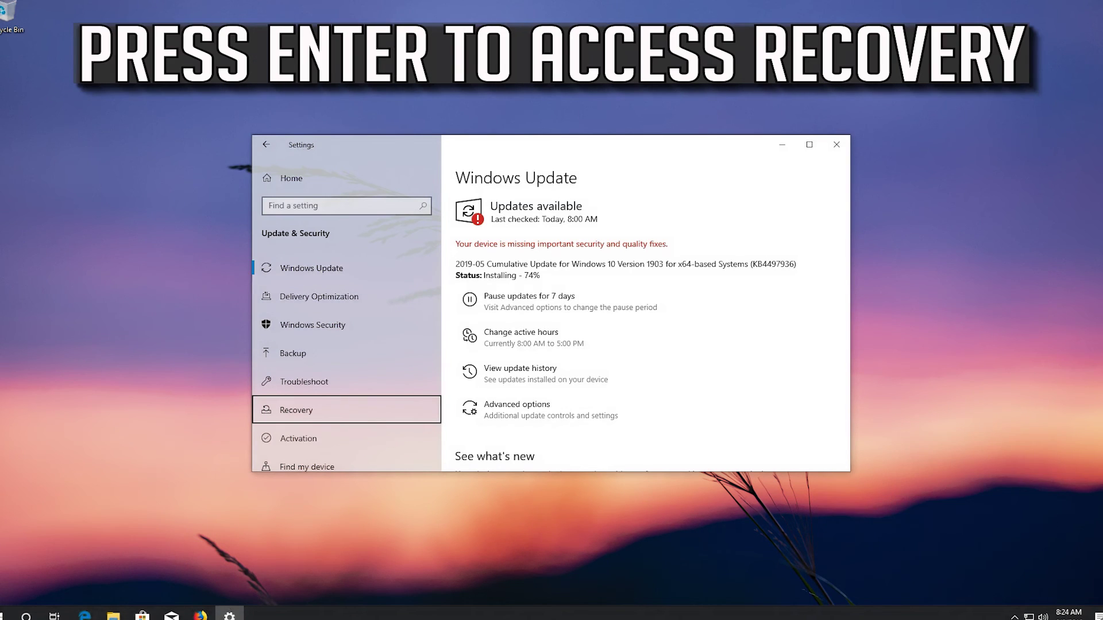
pyautogui.press('Return')
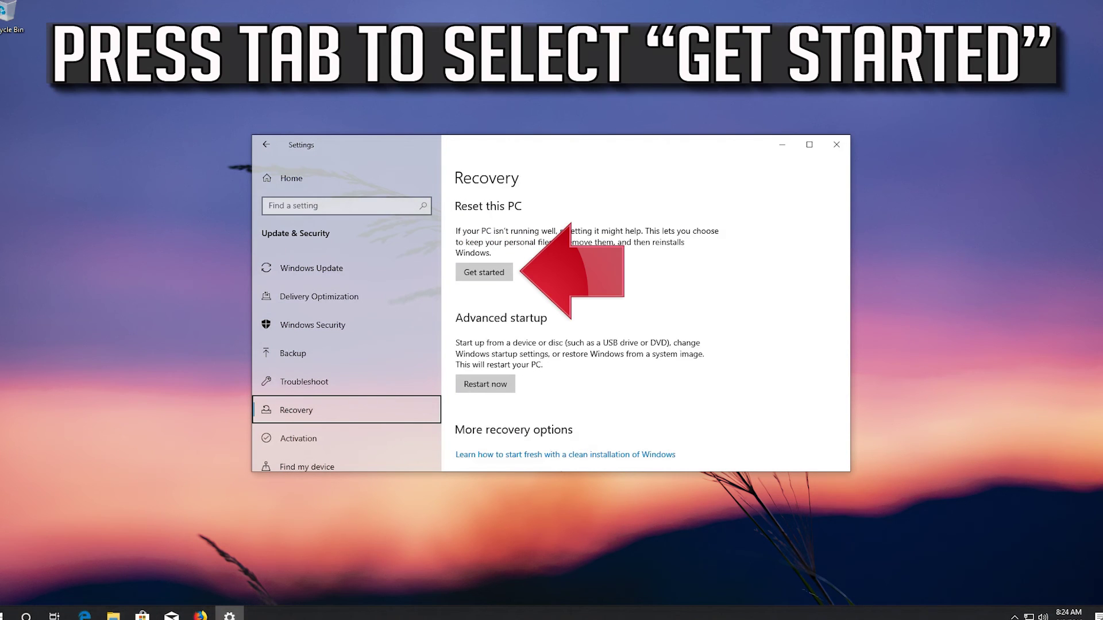
pyautogui.press('Tab')
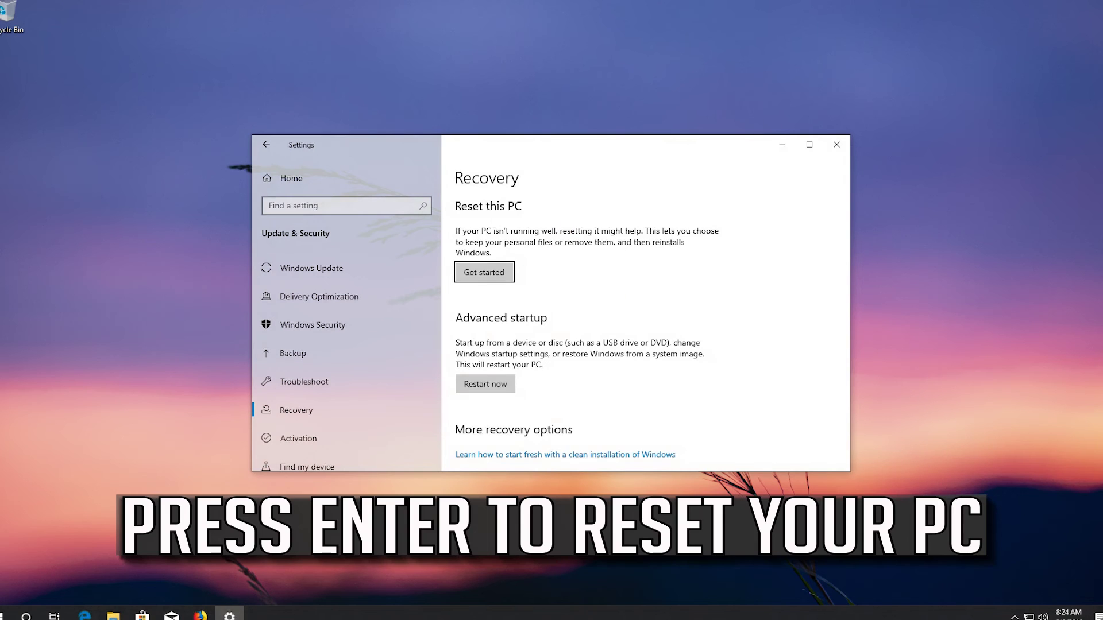
# Begin Reset this PC and choose the Keep my files option
pyautogui.press('Return')
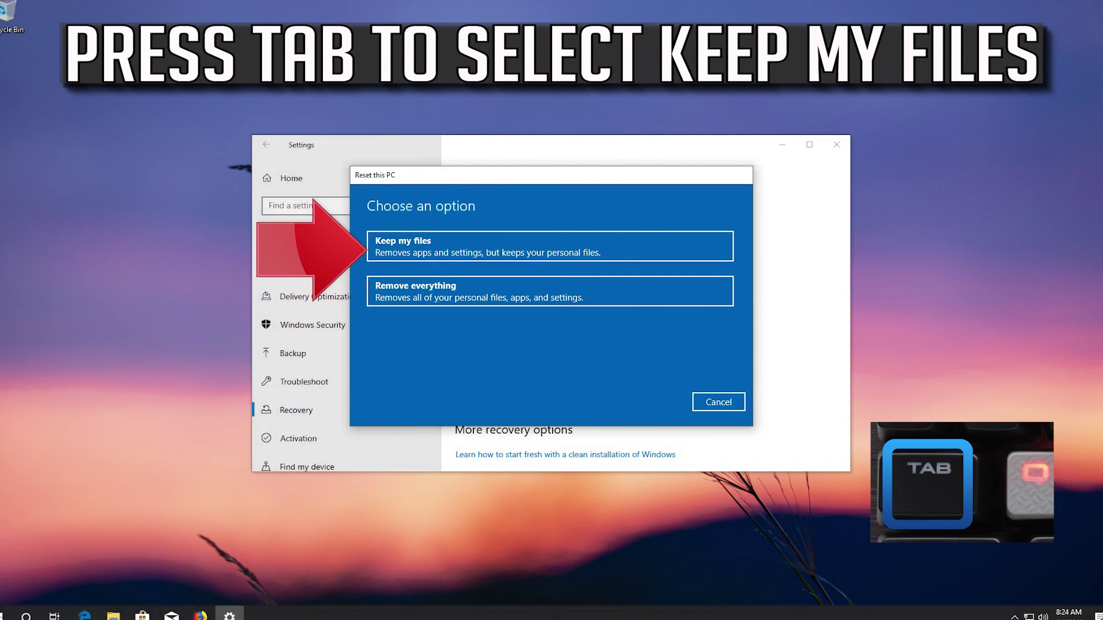
pyautogui.press('Tab')
pyautogui.press('Tab')
pyautogui.press('Tab')
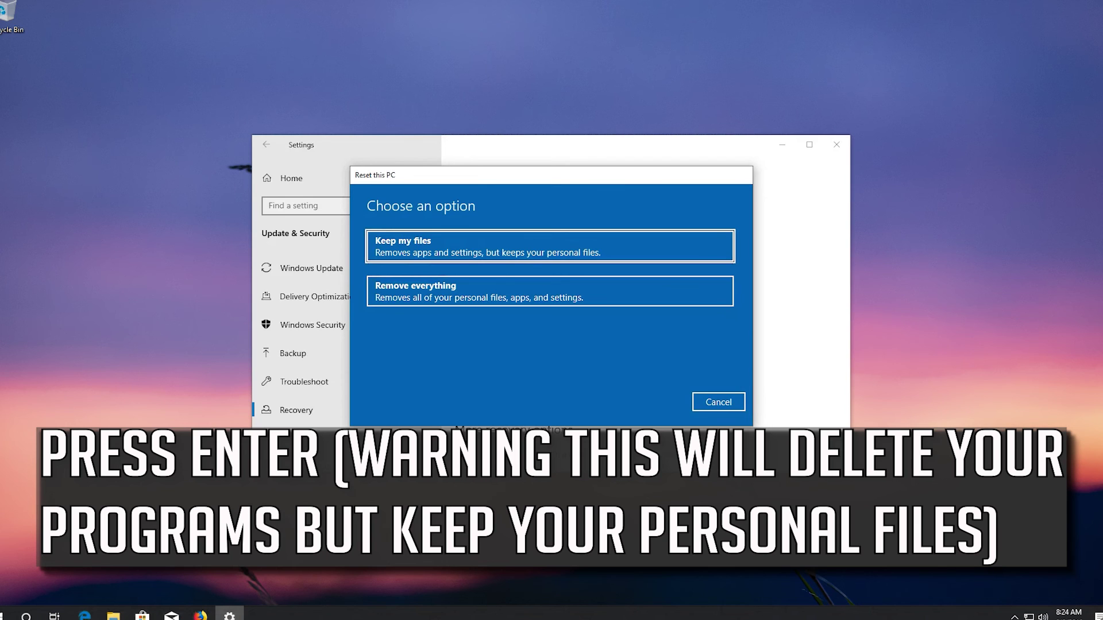
pyautogui.press('Return')
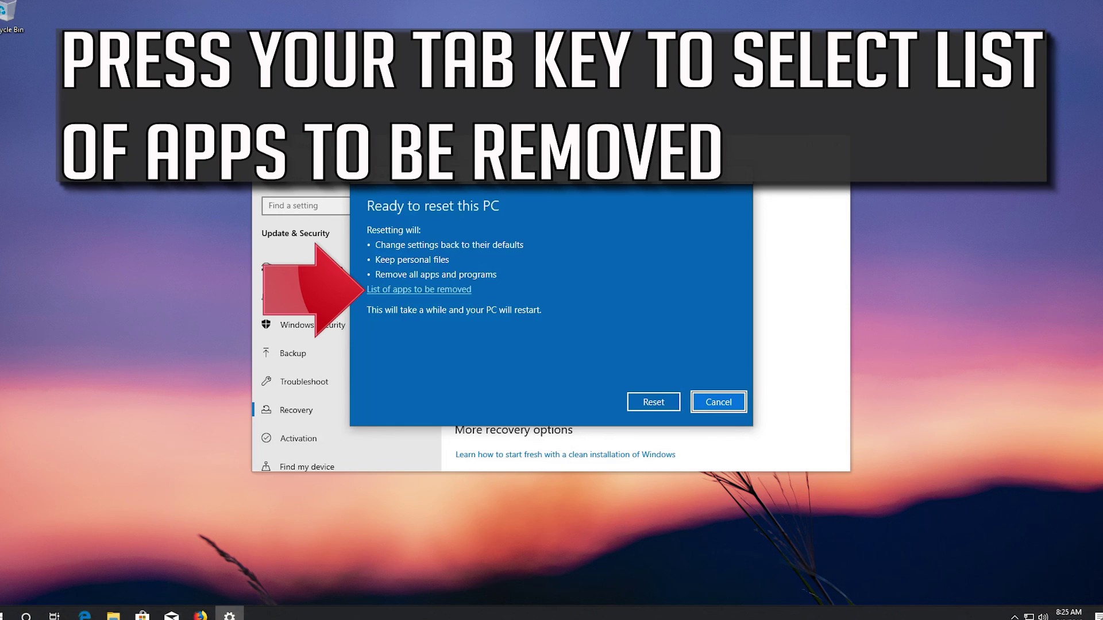
pyautogui.press('Tab')
pyautogui.press('Tab')
pyautogui.press('Tab')
pyautogui.press('Tab')
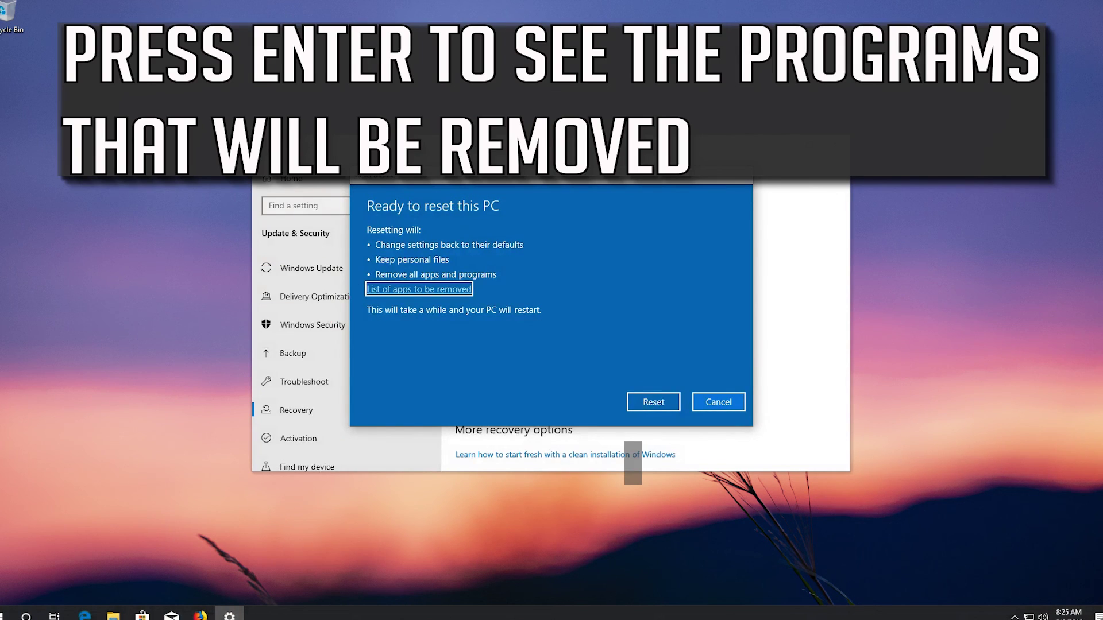
pyautogui.press('Return')
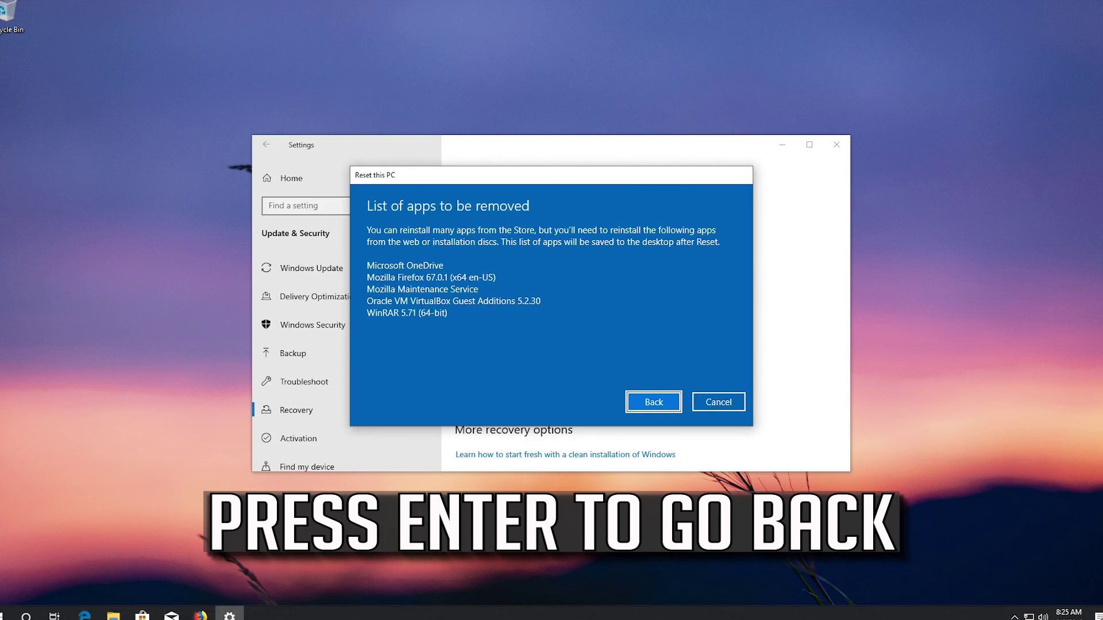
pyautogui.press('Return')
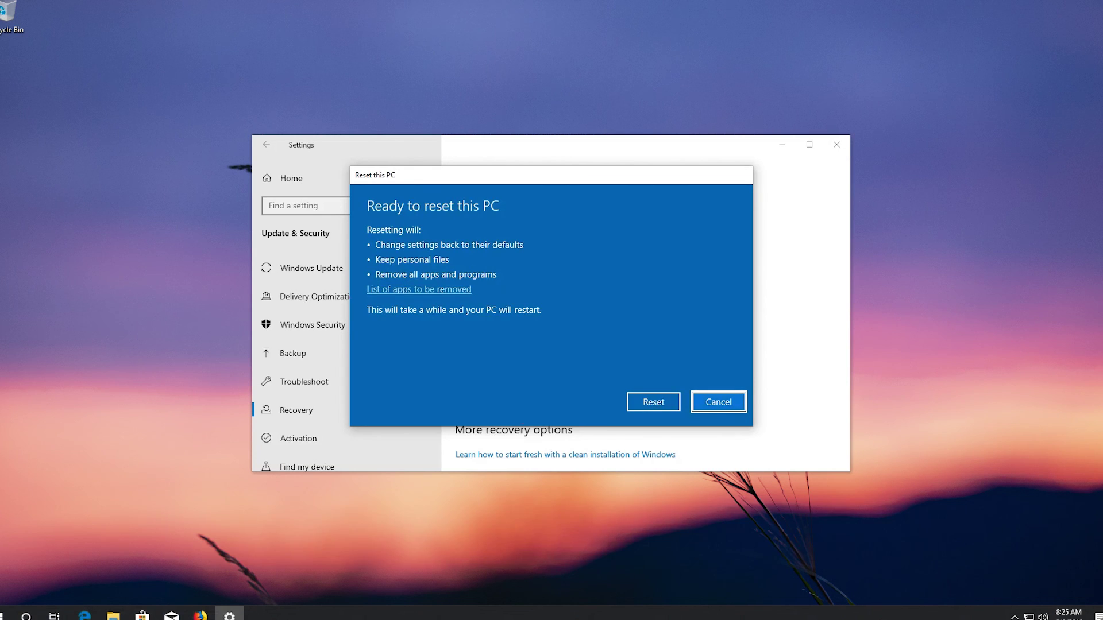
# Confirm the Reset button with the keyboard to begin resetting the PC, keeping files
pyautogui.press('Tab')
pyautogui.press('Tab')
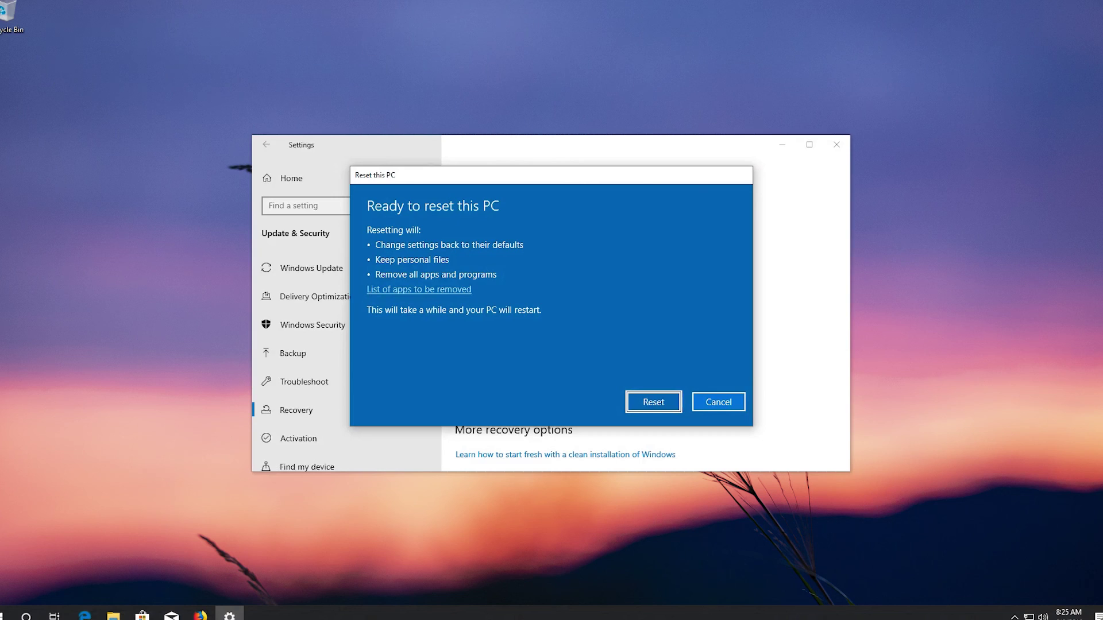
pyautogui.press('Return')
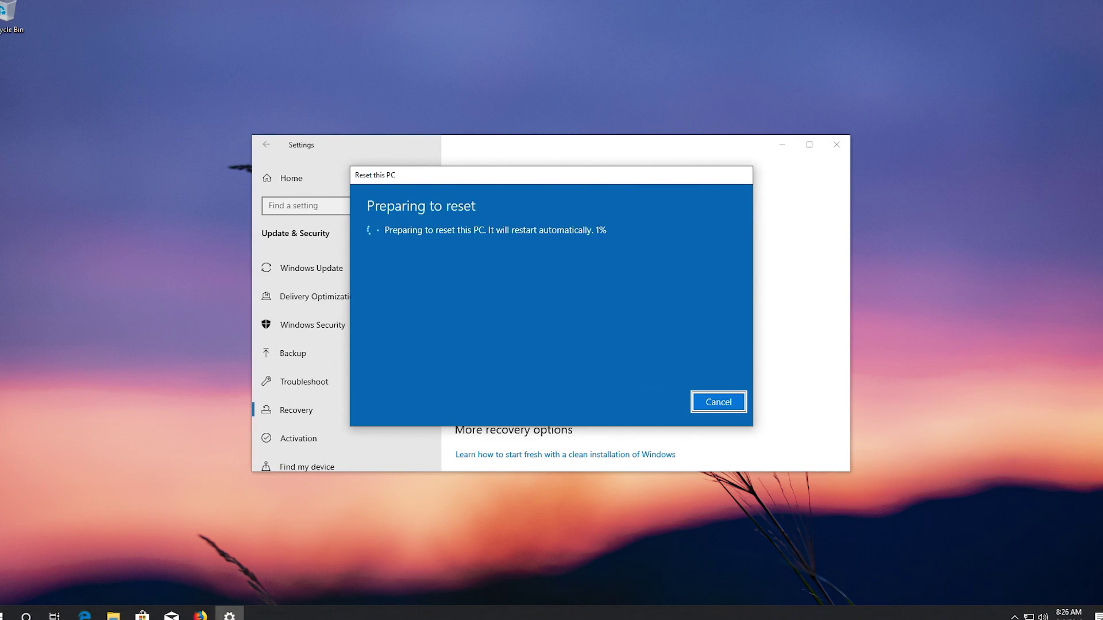